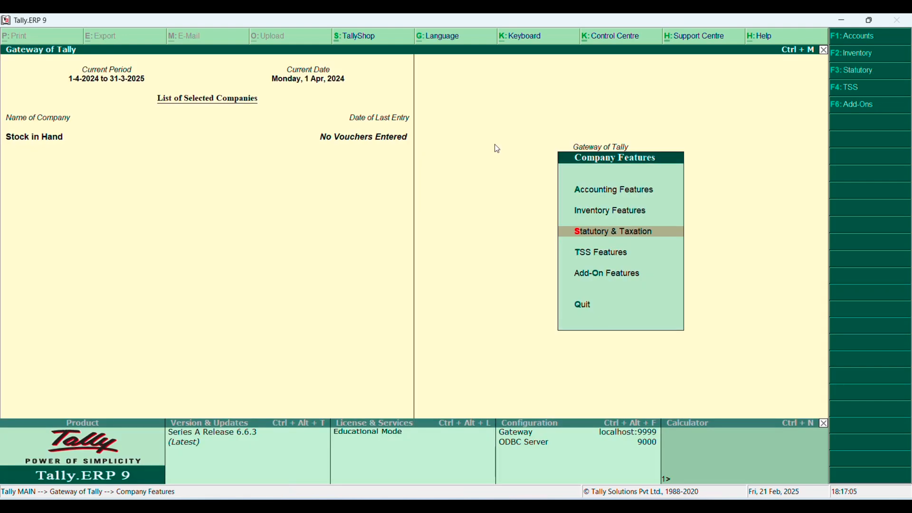
Leave the company features and open the creation form for a single ledger from the accounts information
{"action": "key", "text": "Escape"}
{"action": "key", "text": "Up"}
{"action": "key", "text": "Up"}
{"action": "key", "text": "Up"}
{"action": "key", "text": "Up"}
{"action": "key", "text": "Up"}
{"action": "key", "text": "Up"}
{"action": "key", "text": "Up"}
{"action": "key", "text": "Up"}
{"action": "key", "text": "Up"}
{"action": "key", "text": "Up"}
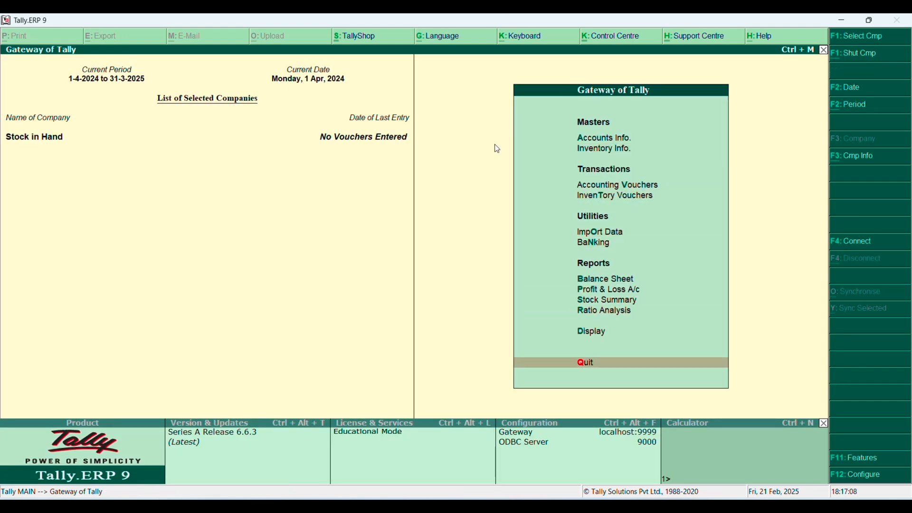
{"action": "key", "text": "Down"}
{"action": "key", "text": "Return"}
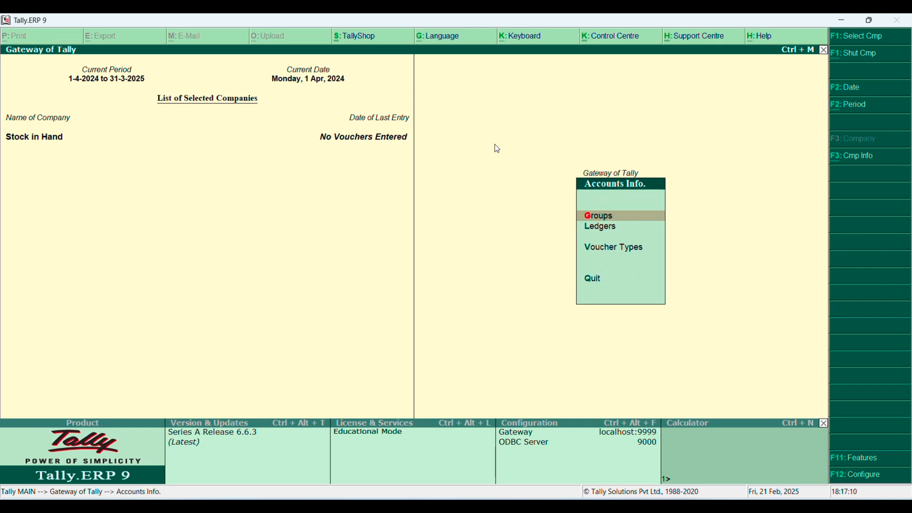
{"action": "key", "text": "Escape"}
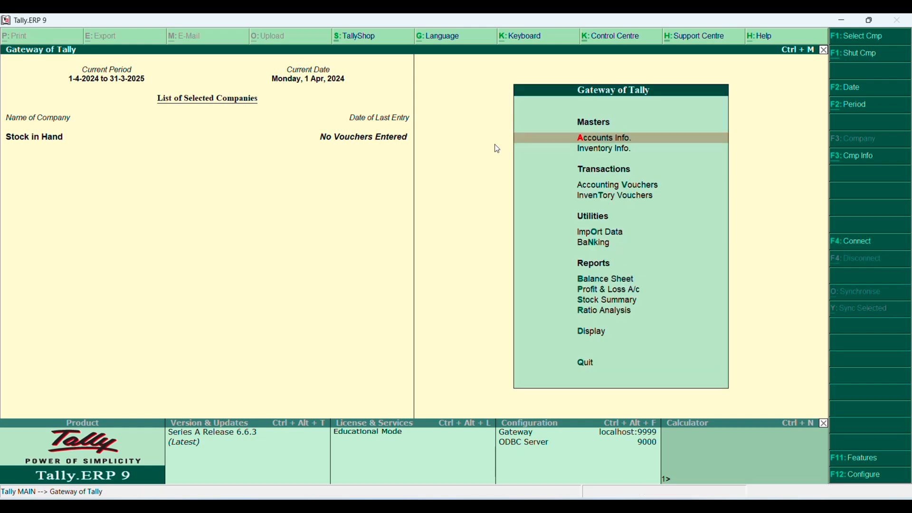
{"action": "key", "text": "Return"}
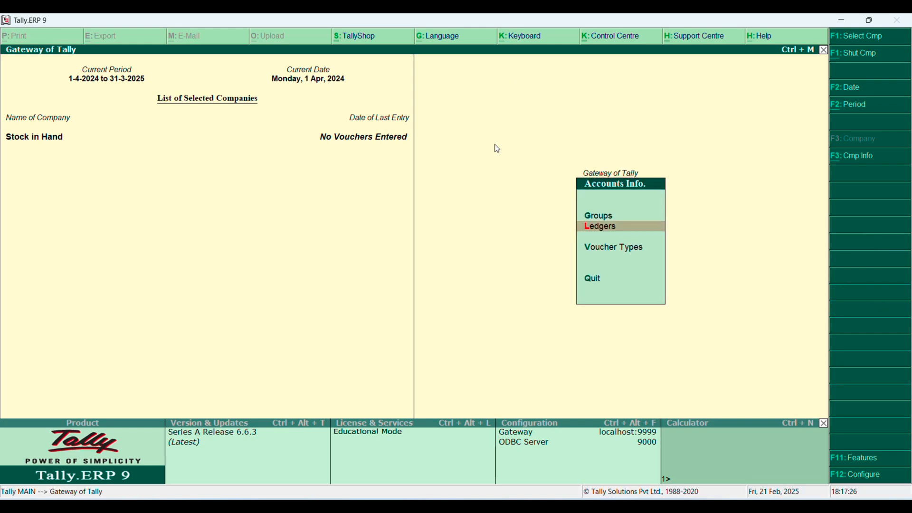
{"action": "key", "text": "Return"}
Name the new ledger Input Sgst and place it under Duties & Taxes with GST as the duty type
{"action": "key", "text": "Return"}
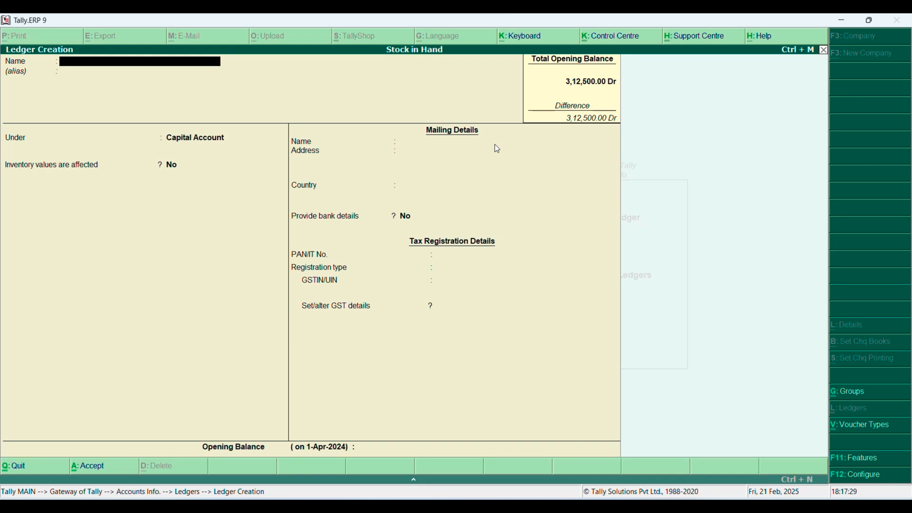
{"action": "type", "text": "Input Sgst"}
{"action": "key", "text": "Return"}
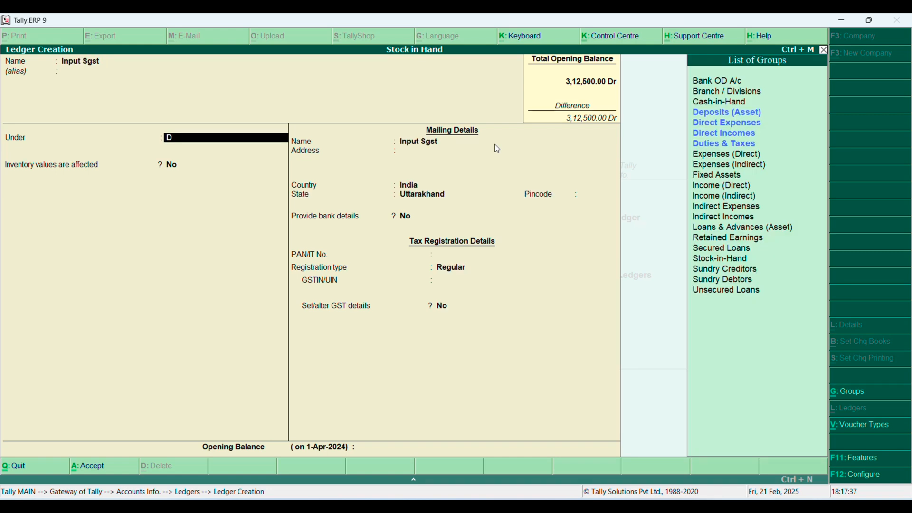
{"action": "type", "text": "du"}
Set the Input Sgst ledger's tax type to State Tax and save it without an opening balance
{"action": "key", "text": "Return"}
{"action": "key", "text": "Return"}
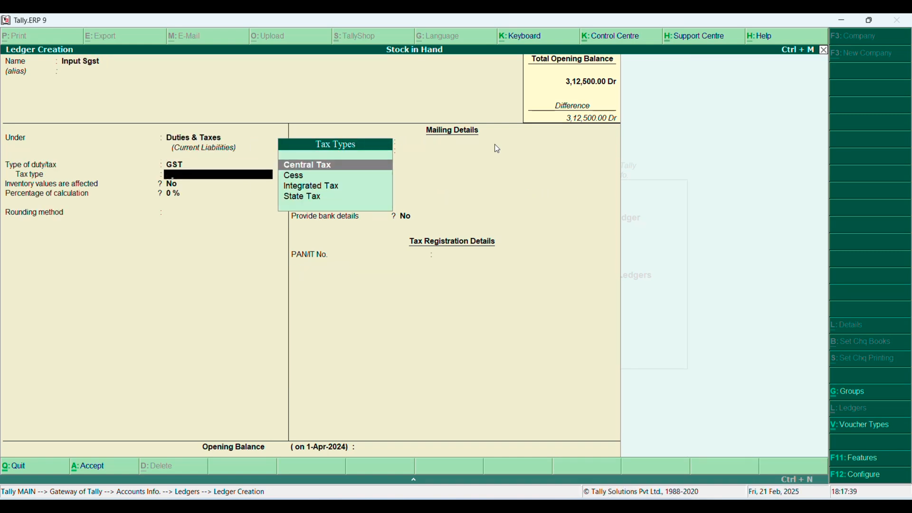
{"action": "type", "text": "s"}
{"action": "key", "text": "Return"}
{"action": "key", "text": "Return"}
{"action": "key", "text": "Return"}
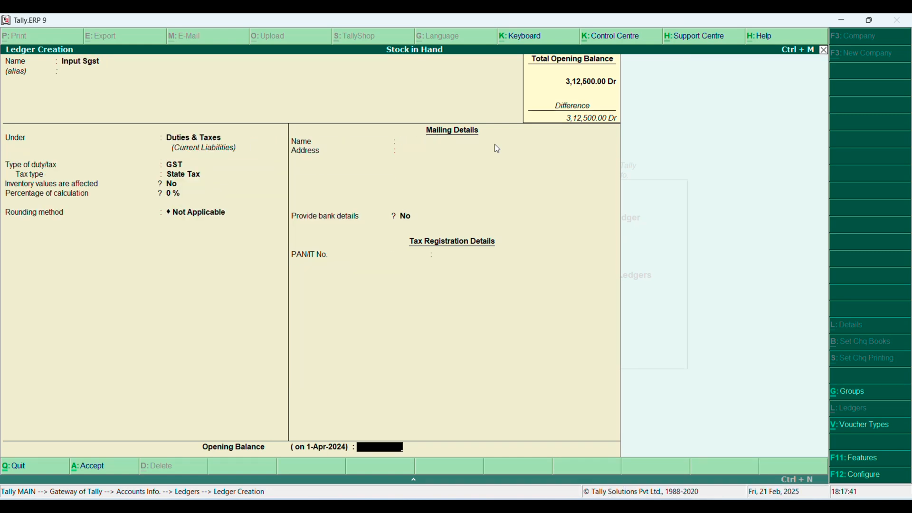
Name the next ledger Input Cgst with no alias and keep it under Duties & Taxes
{"action": "key", "text": "Return"}
{"action": "type", "text": "Inp"}
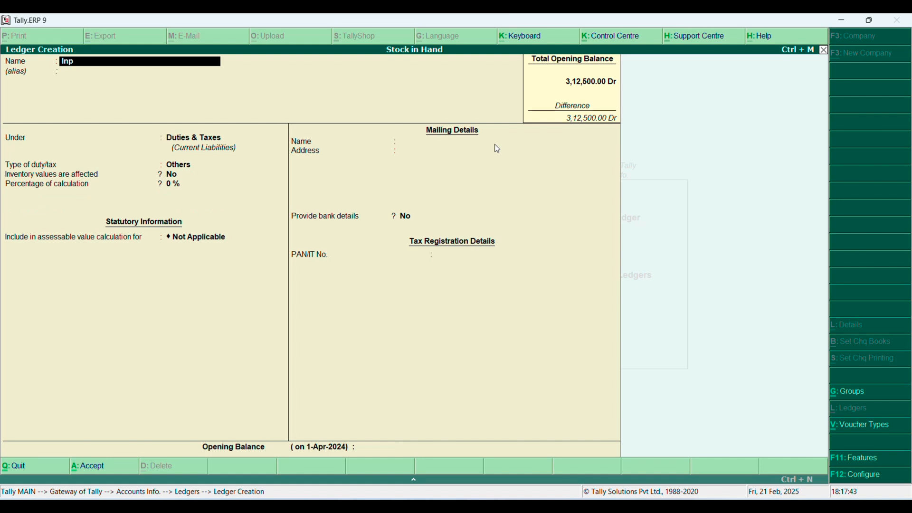
{"action": "type", "text": "ut Cgst"}
{"action": "key", "text": "Return"}
{"action": "type", "text": "\\"}
{"action": "key", "text": "Return"}
Set the Input Cgst ledger's type of duty to GST and its tax type to Central Tax
{"action": "key", "text": "Return"}
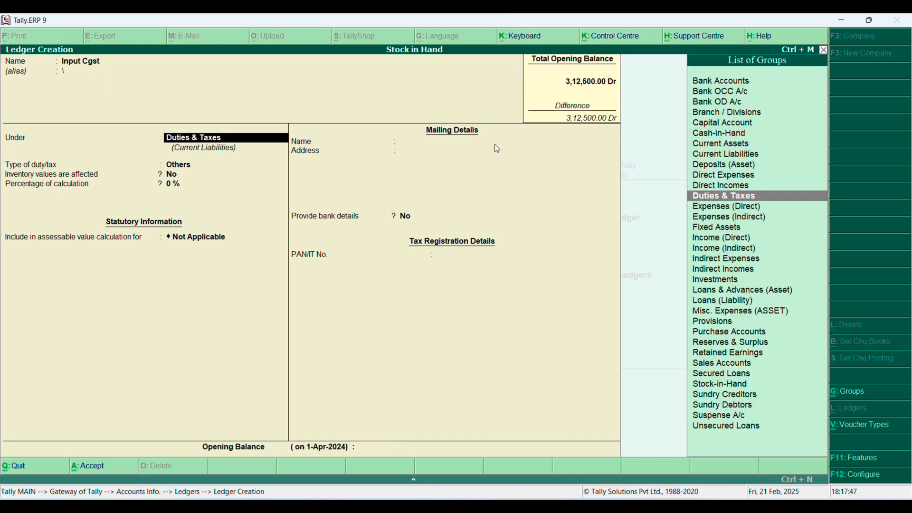
{"action": "key", "text": "BackSpace"}
{"action": "key", "text": "Return"}
{"action": "key", "text": "Return"}
{"action": "key", "text": "Up"}
{"action": "key", "text": "Return"}
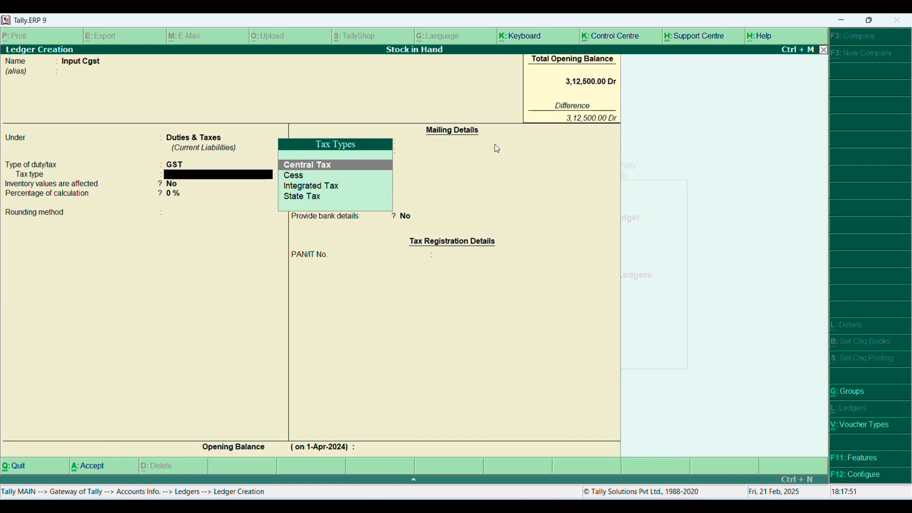
{"action": "key", "text": "Return"}
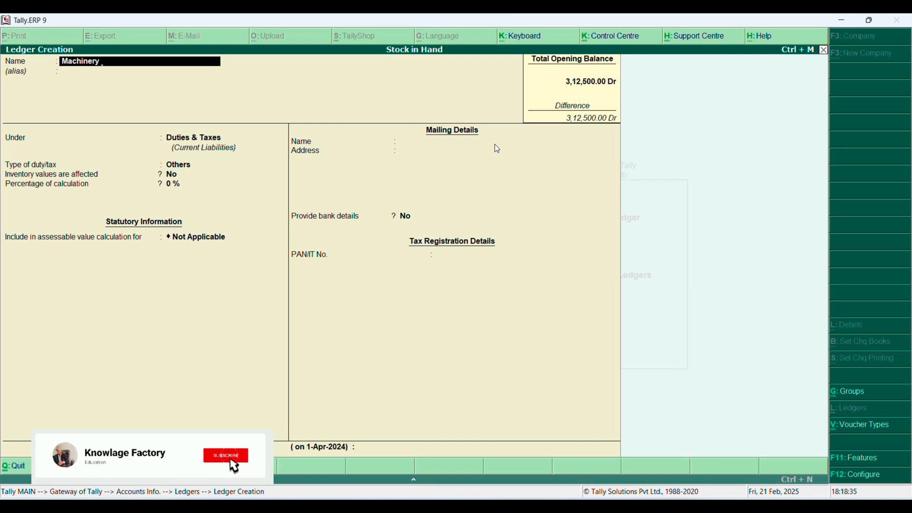
{"action": "type", "text": "@12%"}
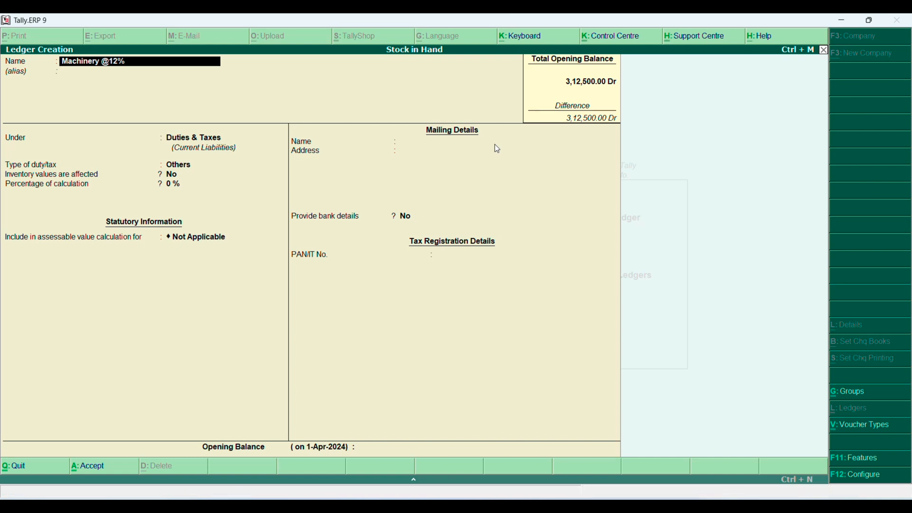
{"action": "key", "text": "Return"}
{"action": "key", "text": "Return"}
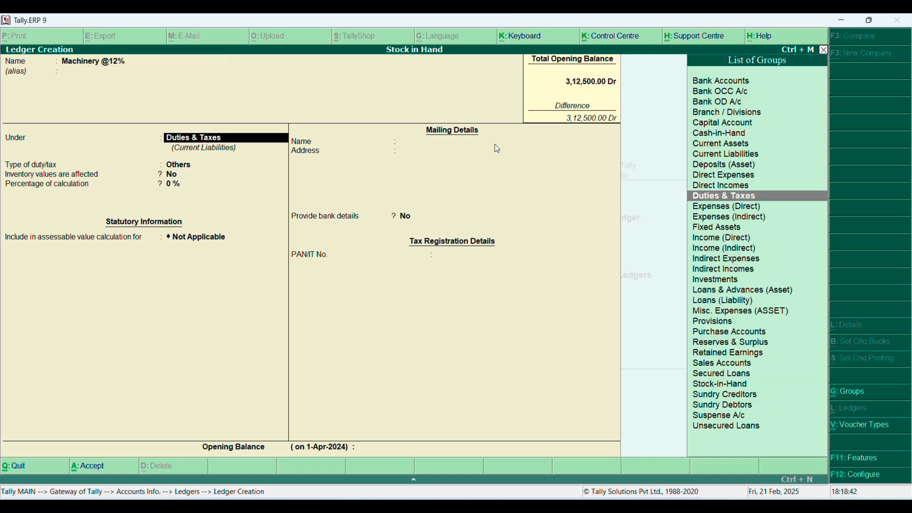
{"action": "type", "text": "F"}
{"action": "key", "text": "Return"}
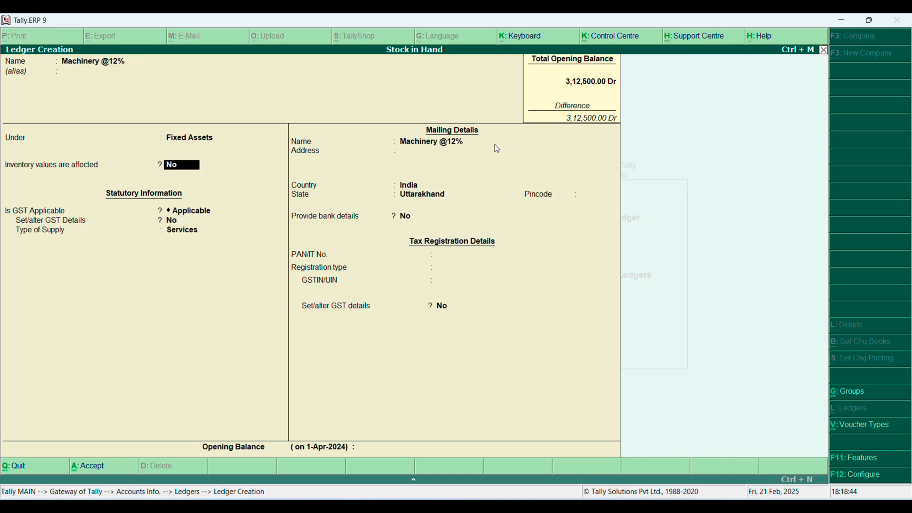
{"action": "key", "text": "Return"}
{"action": "key", "text": "Return"}
{"action": "key", "text": "BackSpace"}
{"action": "key", "text": "BackSpace"}
{"action": "key", "text": "BackSpace"}
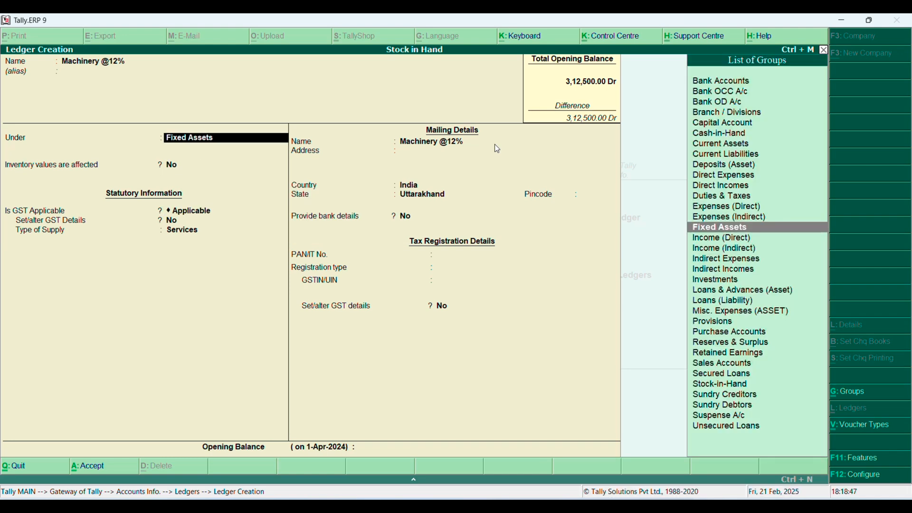
{"action": "key", "text": "Return"}
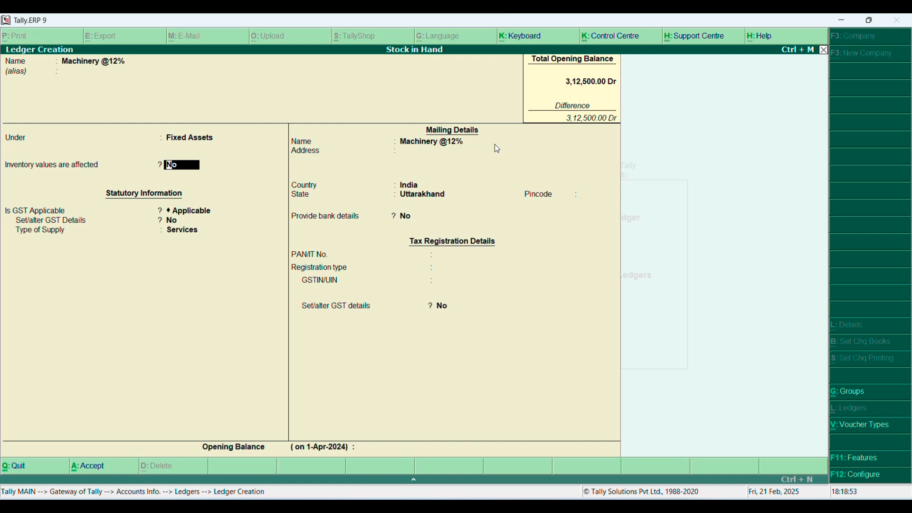
{"action": "key", "text": "Return"}
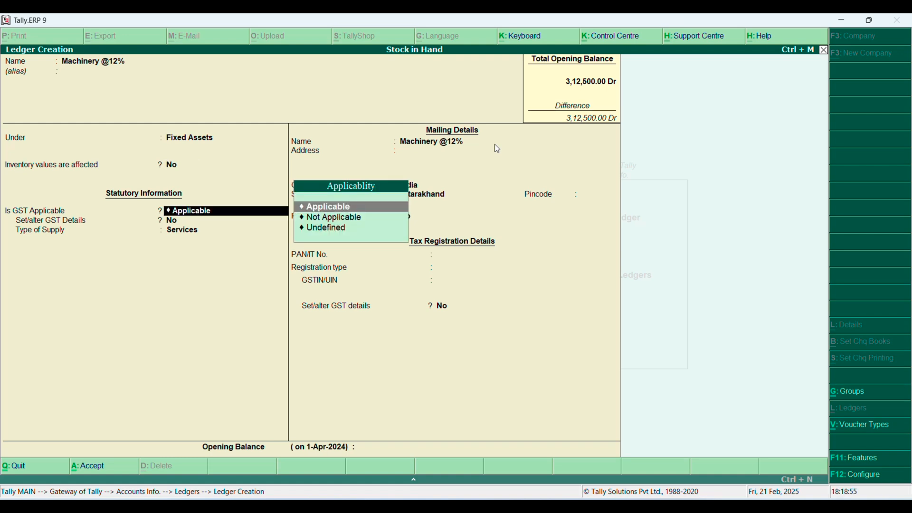
{"action": "key", "text": "Return"}
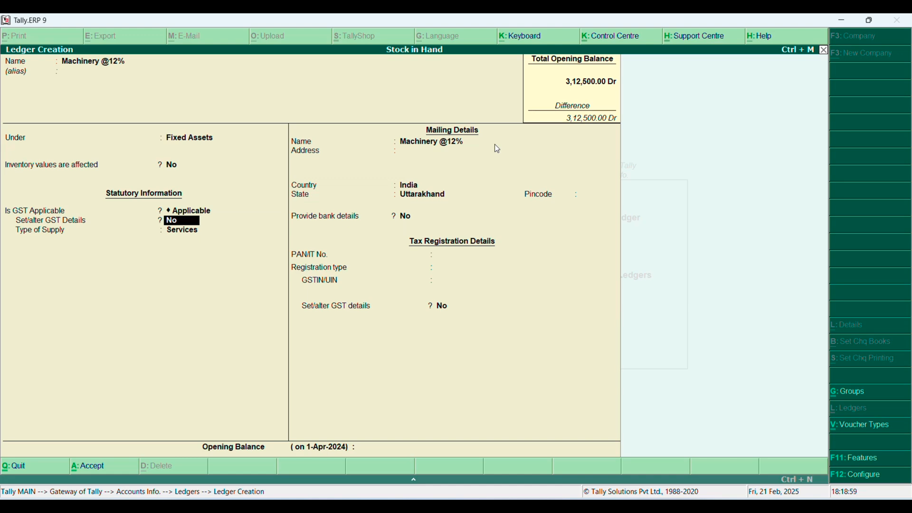
{"action": "key", "text": "y"}
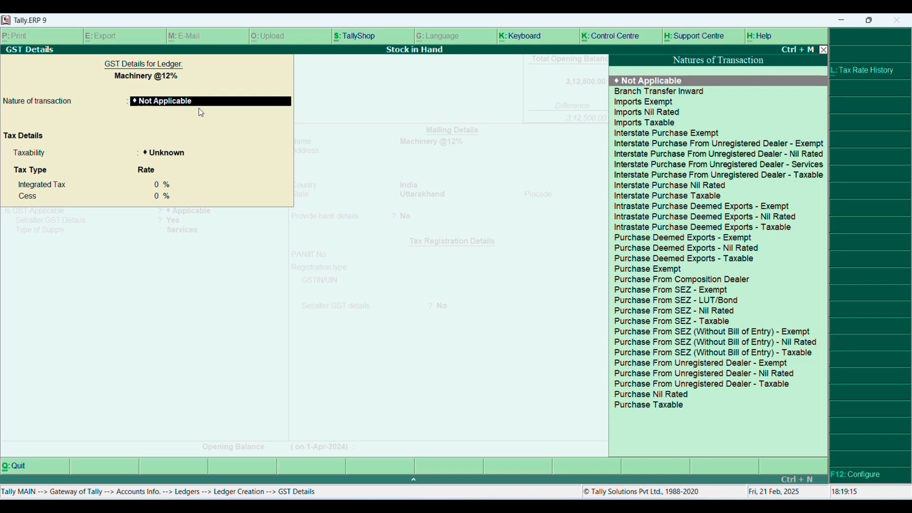
{"action": "key", "text": "Down"}
{"action": "key", "text": "Down"}
{"action": "key", "text": "Down"}
{"action": "key", "text": "Down"}
{"action": "key", "text": "Down"}
{"action": "key", "text": "Down"}
{"action": "key", "text": "Down"}
{"action": "key", "text": "Down"}
{"action": "key", "text": "Down"}
{"action": "key", "text": "Down"}
{"action": "key", "text": "Down"}
{"action": "key", "text": "Down"}
{"action": "key", "text": "Down"}
{"action": "key", "text": "Down"}
{"action": "key", "text": "Down"}
{"action": "key", "text": "Down"}
{"action": "key", "text": "Down"}
{"action": "key", "text": "Down"}
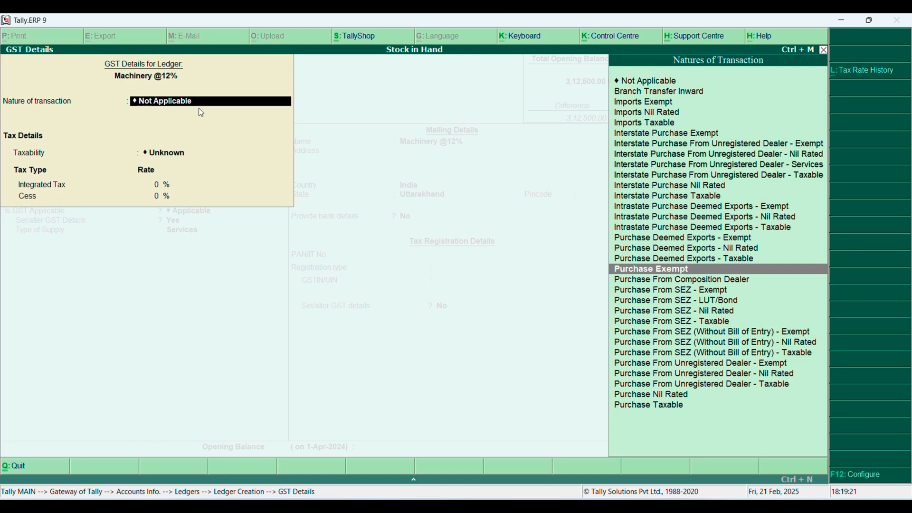
{"action": "key", "text": "End"}
{"action": "key", "text": "BackSpace"}
{"action": "key", "text": "BackSpace"}
{"action": "key", "text": "BackSpace"}
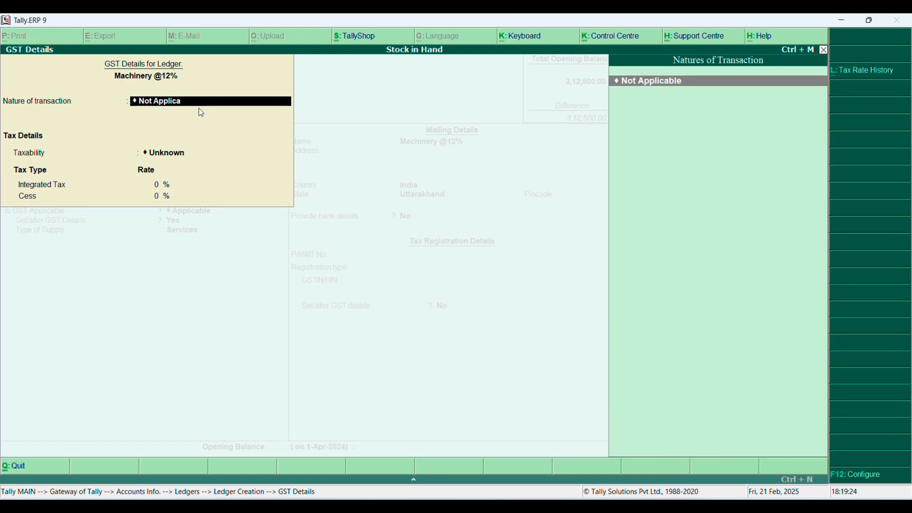
{"action": "key", "text": "BackSpace"}
{"action": "key", "text": "BackSpace"}
{"action": "key", "text": "BackSpace"}
{"action": "key", "text": "BackSpace"}
{"action": "key", "text": "BackSpace"}
{"action": "key", "text": "BackSpace"}
{"action": "key", "text": "BackSpace"}
{"action": "key", "text": "BackSpace"}
{"action": "key", "text": "BackSpace"}
{"action": "key", "text": "Escape"}
{"action": "key", "text": "BackSpace"}
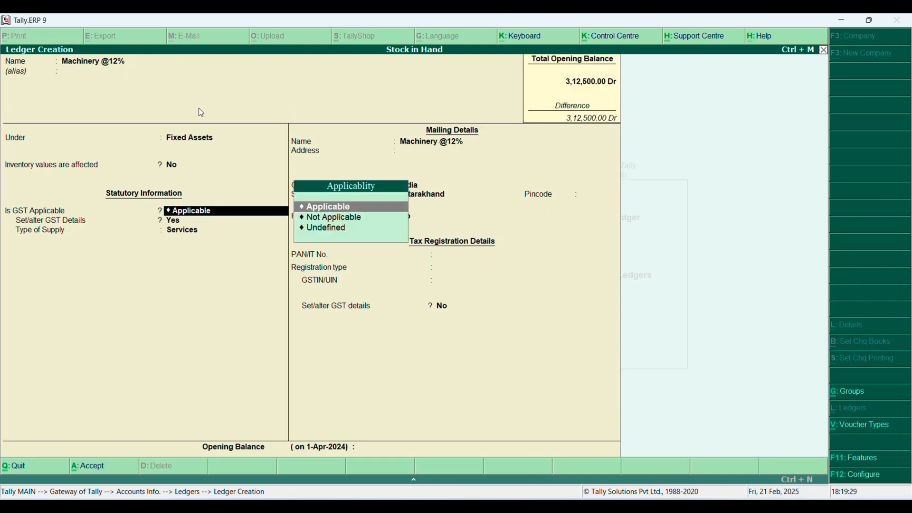
Set the Machinery ledger's GST details to Purchase Taxable, nature of goods Not Applicable, with integrated tax at 12%
{"action": "key", "text": "Return"}
{"action": "key", "text": "Return"}
{"action": "type", "text": "P"}
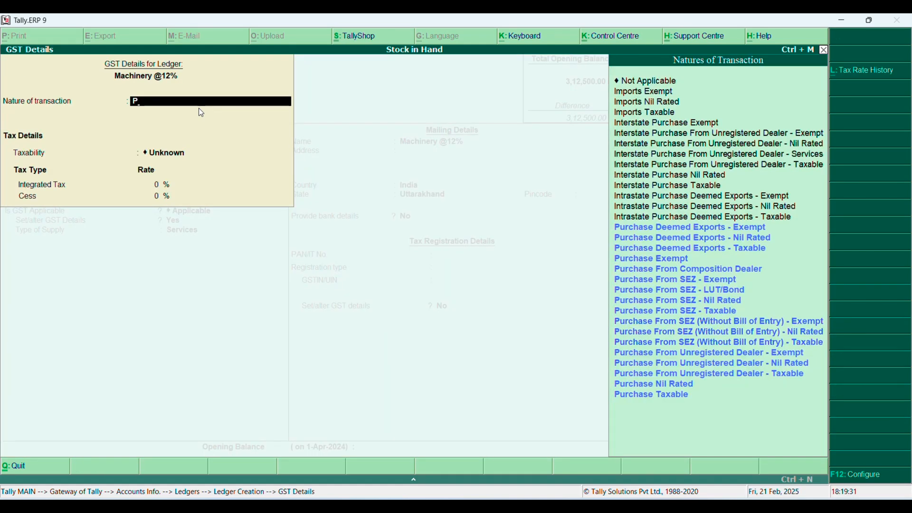
{"action": "key", "text": "Up"}
{"action": "key", "text": "Return"}
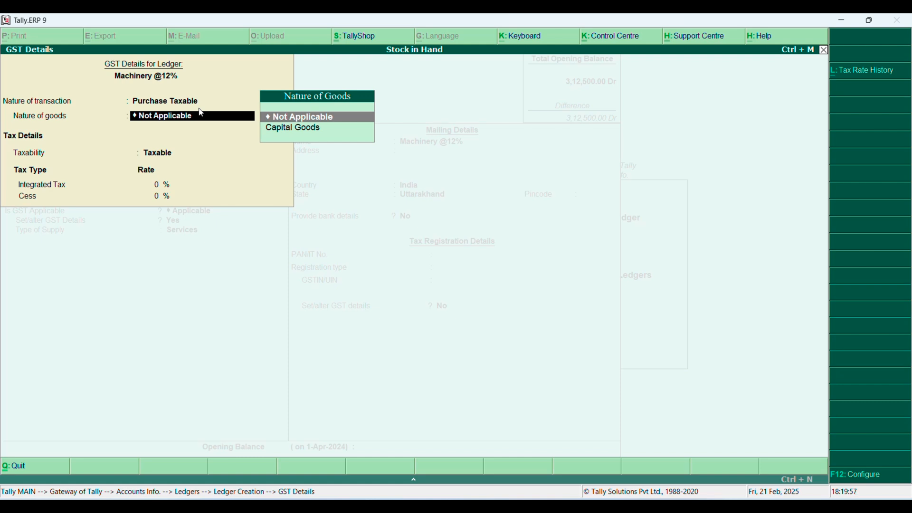
{"action": "key", "text": "Return"}
{"action": "type", "text": "12"}
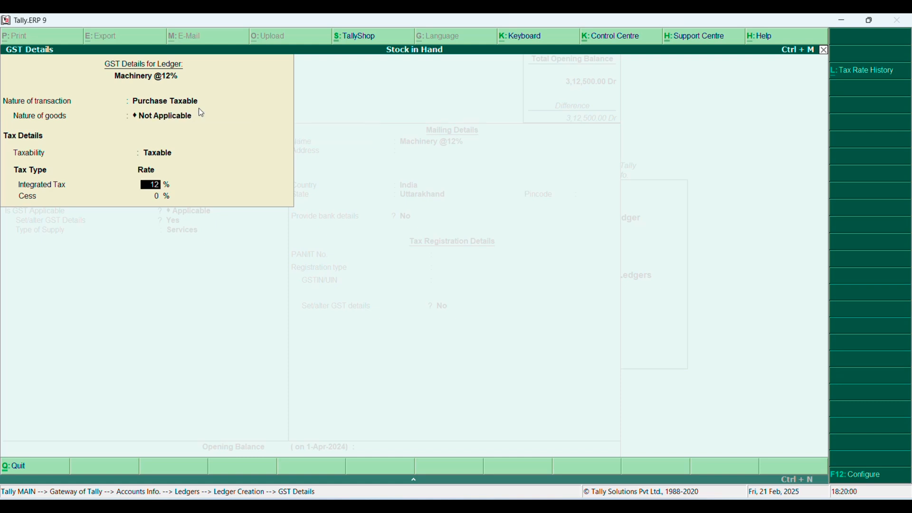
{"action": "key", "text": "Return"}
Set the Machinery ledger's type of supply to Goods and save the ledger with the state kept as Uttarakhand
{"action": "key", "text": "Return"}
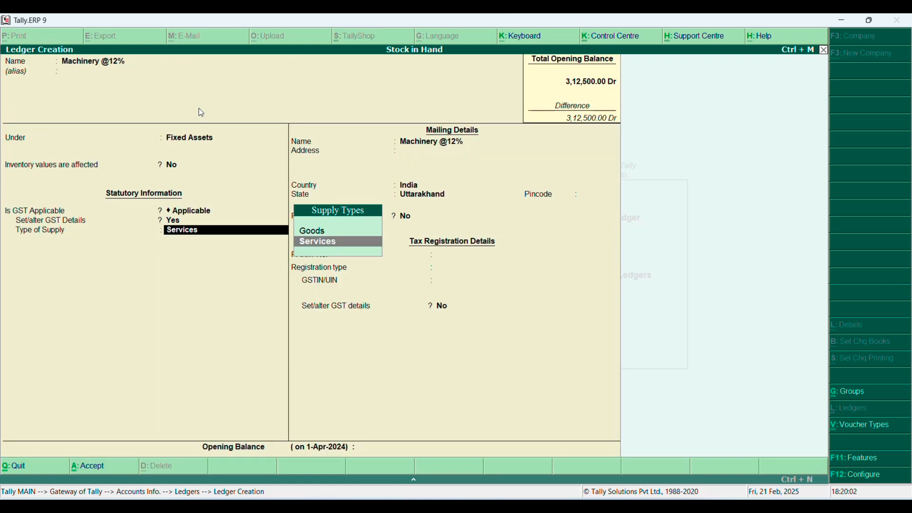
{"action": "key", "text": "Up"}
{"action": "key", "text": "Return"}
{"action": "key", "text": "Return"}
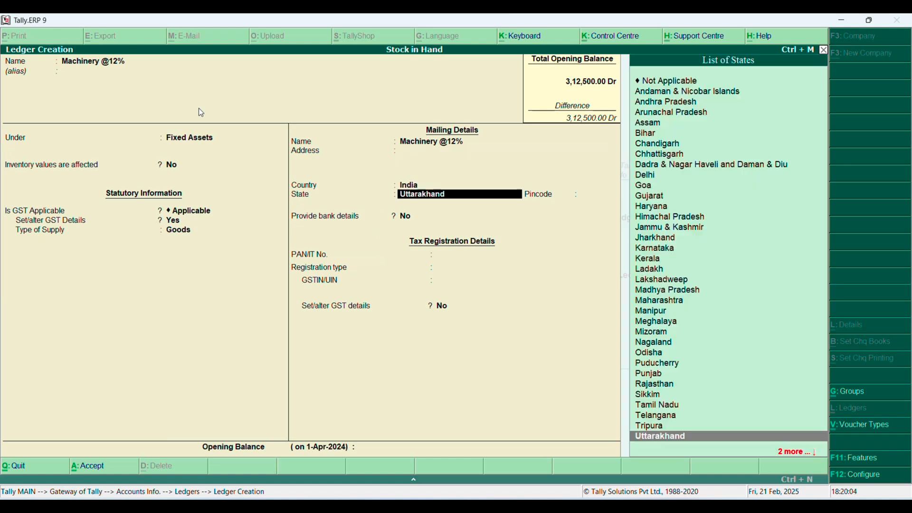
{"action": "key", "text": "Return"}
{"action": "key", "text": "Return"}
{"action": "key", "text": "Return"}
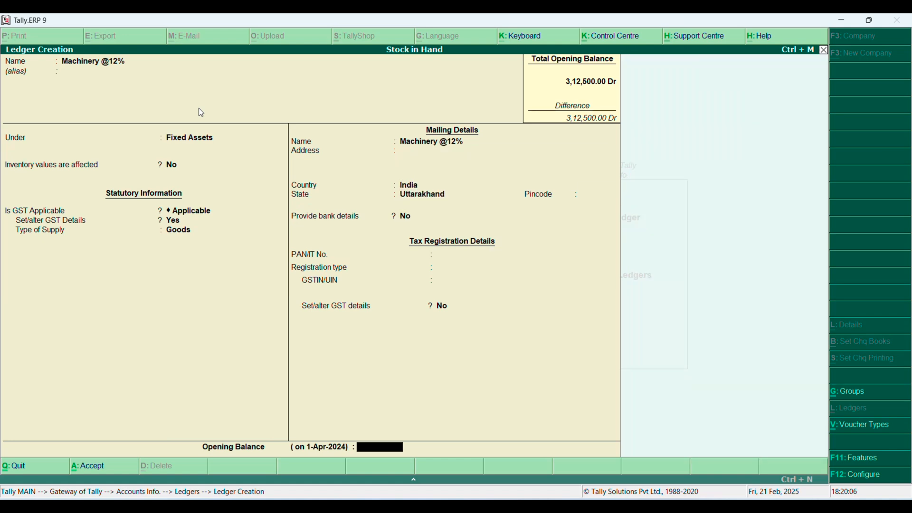
{"action": "key", "text": "ctrl+a"}
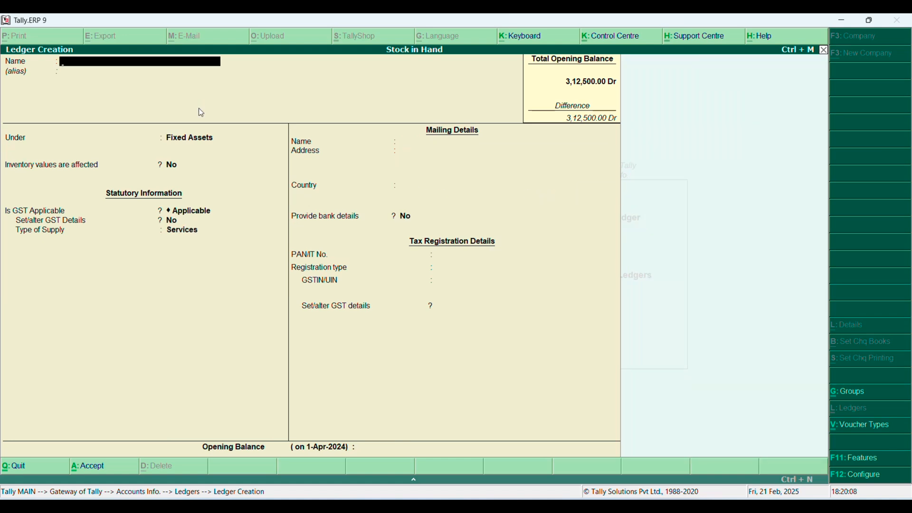
{"action": "type", "text": "Furniture @11"}
{"action": "key", "text": "BackSpace"}
{"action": "type", "text": "2%"}
{"action": "key", "text": "Return"}
{"action": "key", "text": "Return"}
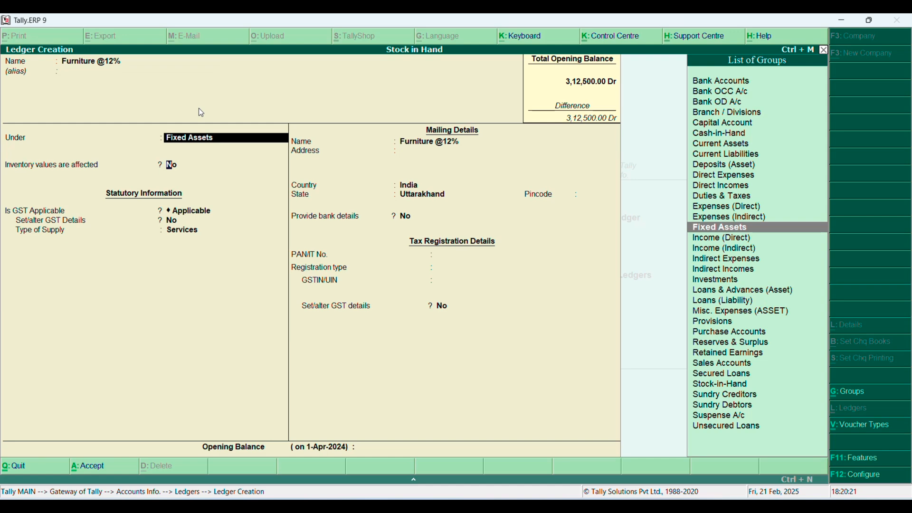
{"action": "key", "text": "Return"}
{"action": "type", "text": "yes"}
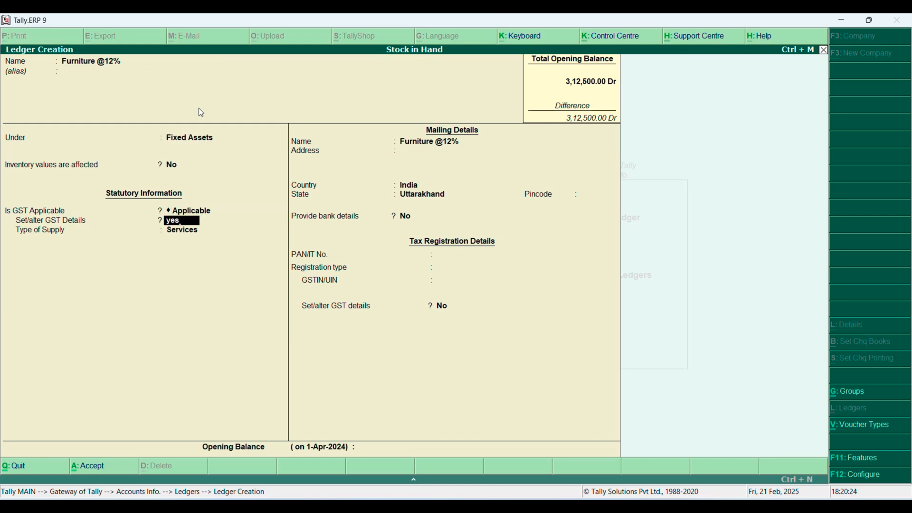
{"action": "key", "text": "Return"}
{"action": "type", "text": "P"}
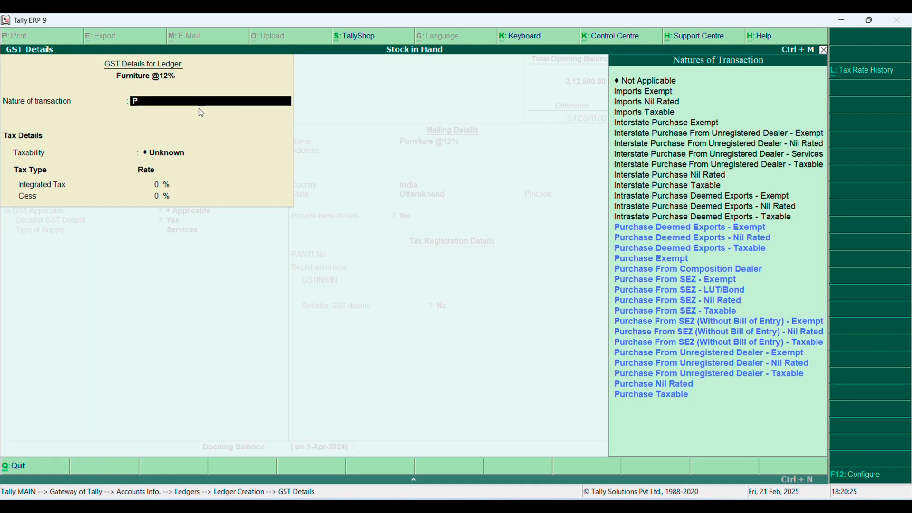
{"action": "key", "text": "Up"}
{"action": "key", "text": "Return"}
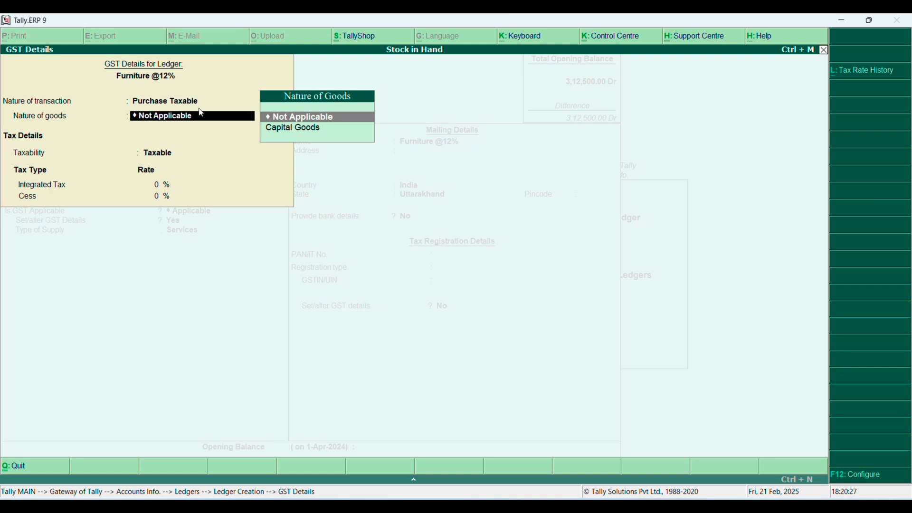
{"action": "key", "text": "Return"}
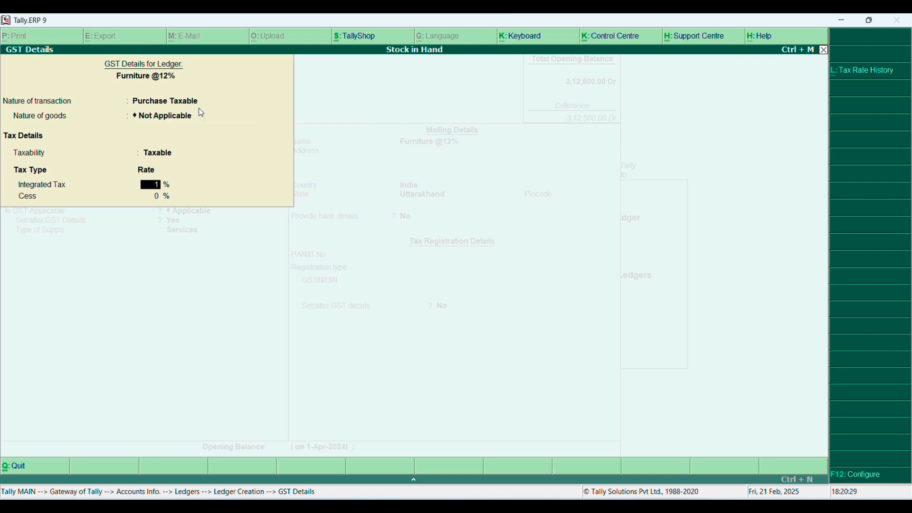
{"action": "type", "text": "12"}
{"action": "key", "text": "Return"}
{"action": "key", "text": "Return"}
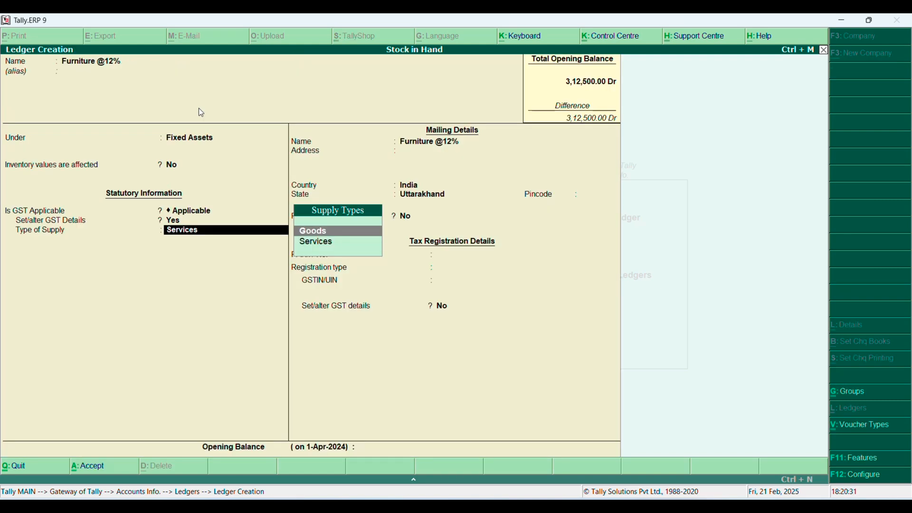
{"action": "key", "text": "Return"}
{"action": "key", "text": "Return"}
{"action": "key", "text": "Return"}
{"action": "key", "text": "Return"}
{"action": "key", "text": "Return"}
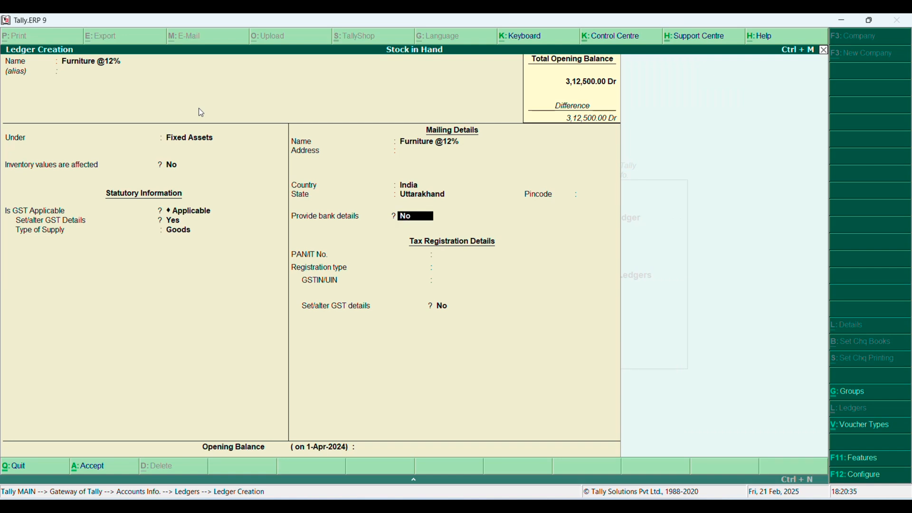
{"action": "key", "text": "Return"}
{"action": "key", "text": "Return"}
{"action": "key", "text": "Return"}
{"action": "key", "text": "Return"}
{"action": "key", "text": "Return"}
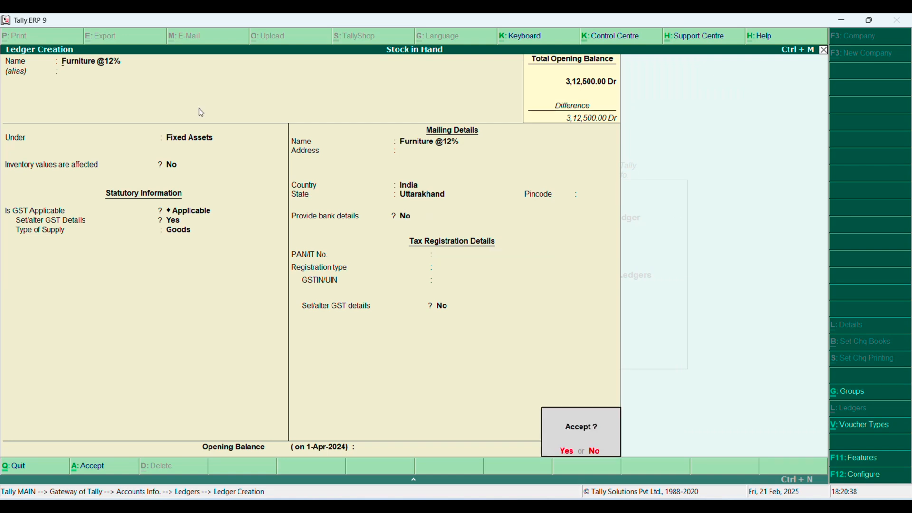
{"action": "key", "text": "Return"}
Leave ledger creation and start a Purchase voucher in voucher mode, leaving the supplier invoice number and date blank
{"action": "key", "text": "Escape"}
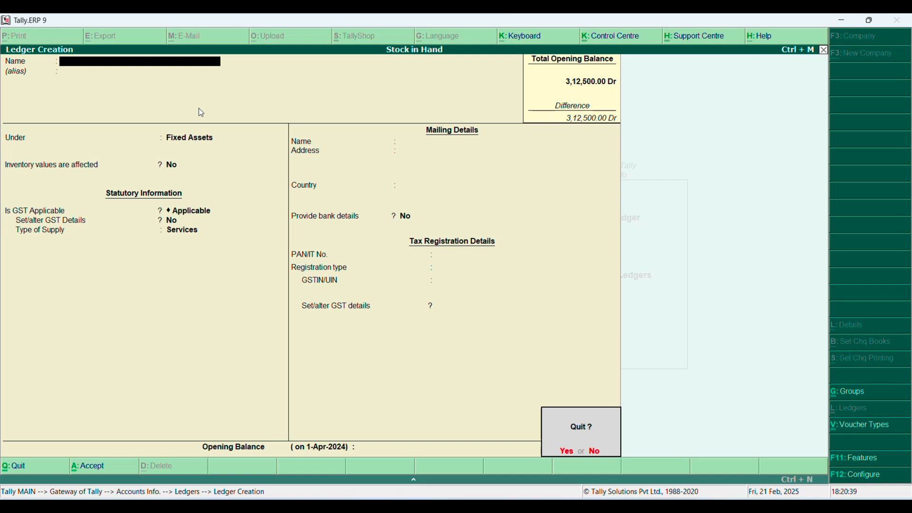
{"action": "key", "text": "Return"}
{"action": "key", "text": "Escape"}
{"action": "key", "text": "Down"}
{"action": "key", "text": "Down"}
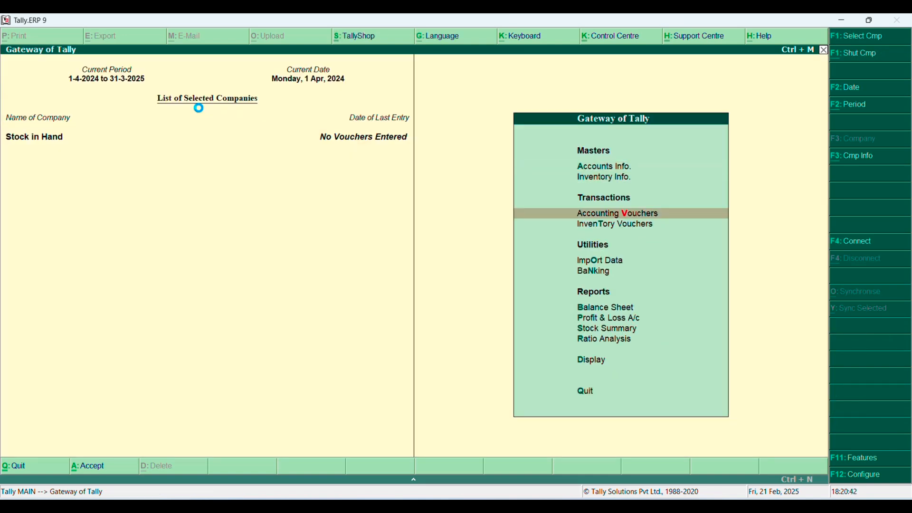
{"action": "key", "text": "Return"}
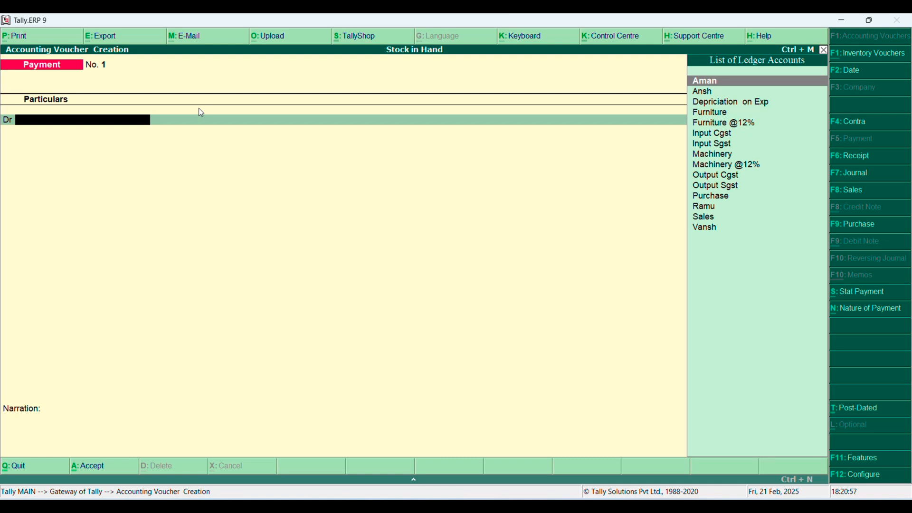
{"action": "key", "text": "F9"}
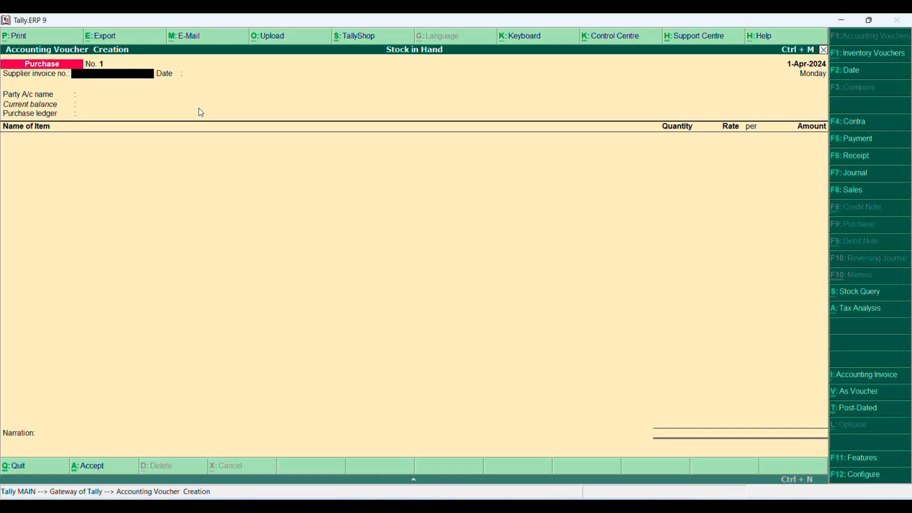
{"action": "key", "text": "ctrl+v"}
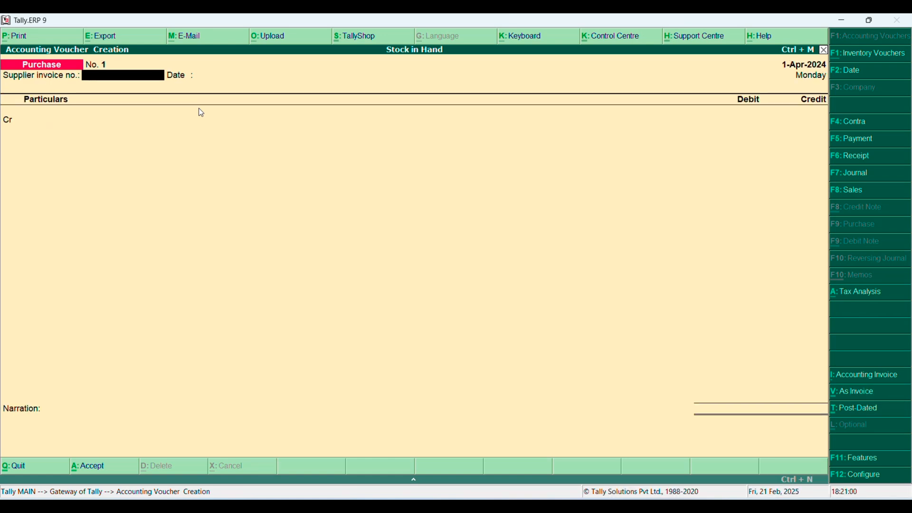
{"action": "key", "text": "Return"}
{"action": "key", "text": "Return"}
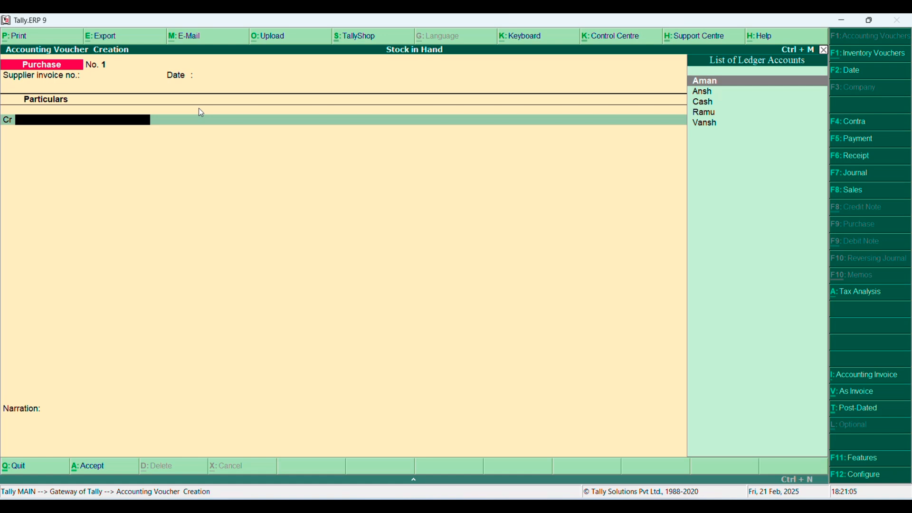
Create a ledger from the voucher's credit line, named with the supplier's name plus Cr, under Sundry Creditors
{"action": "key", "text": "alt+c"}
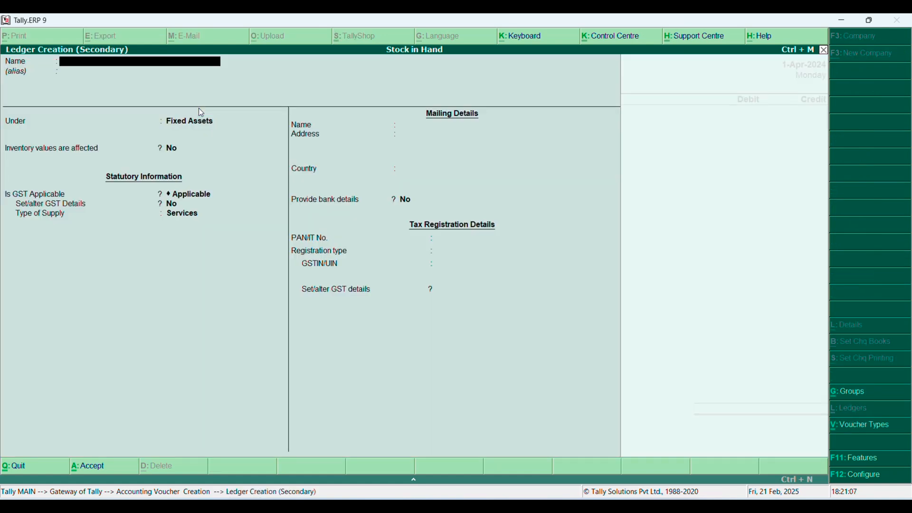
{"action": "type", "text": "Aman Cr"}
{"action": "key", "text": "Return"}
{"action": "type", "text": "Sundry Creditors"}
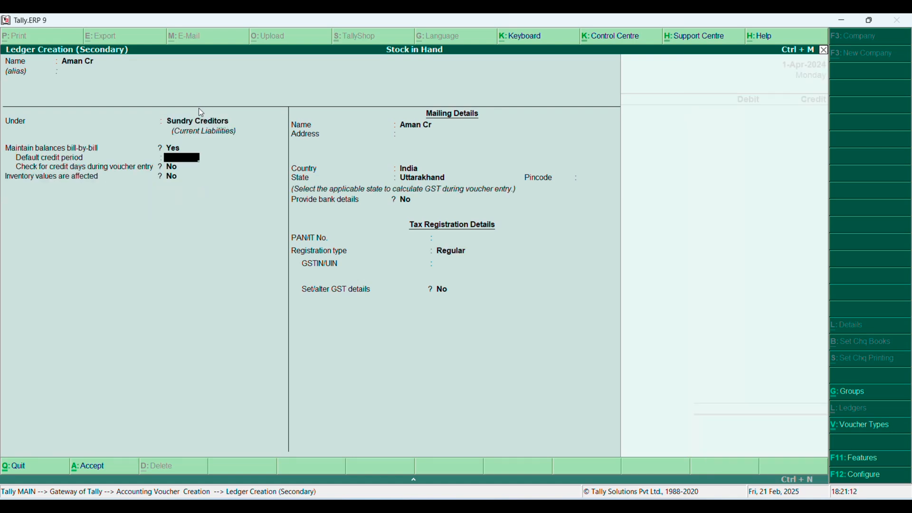
{"action": "key", "text": "Return"}
{"action": "key", "text": "Return"}
{"action": "key", "text": "Return"}
{"action": "key", "text": "Return"}
{"action": "key", "text": "Return"}
{"action": "key", "text": "Return"}
Keep the supplier ledger's state as Uttarakhand, enter its pincode and leave bank details at No
{"action": "key", "text": "BackSpace"}
{"action": "key", "text": "BackSpace"}
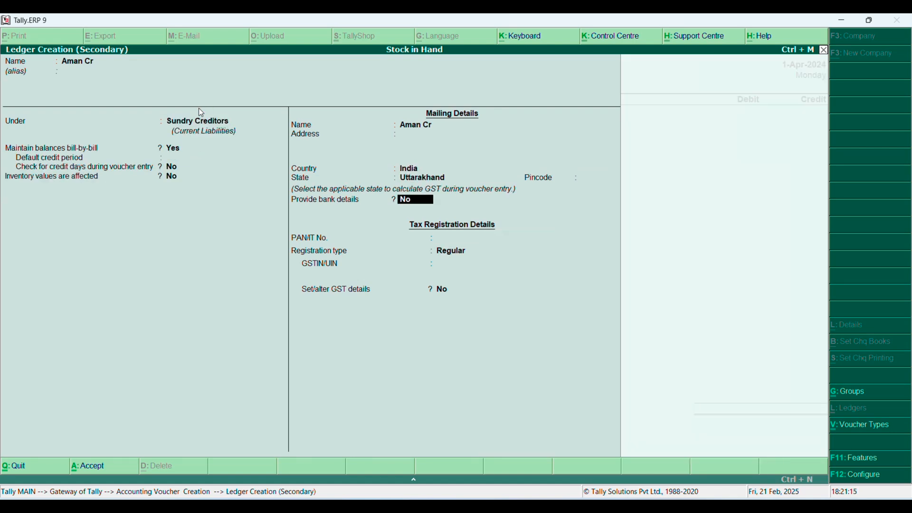
{"action": "key", "text": "BackSpace"}
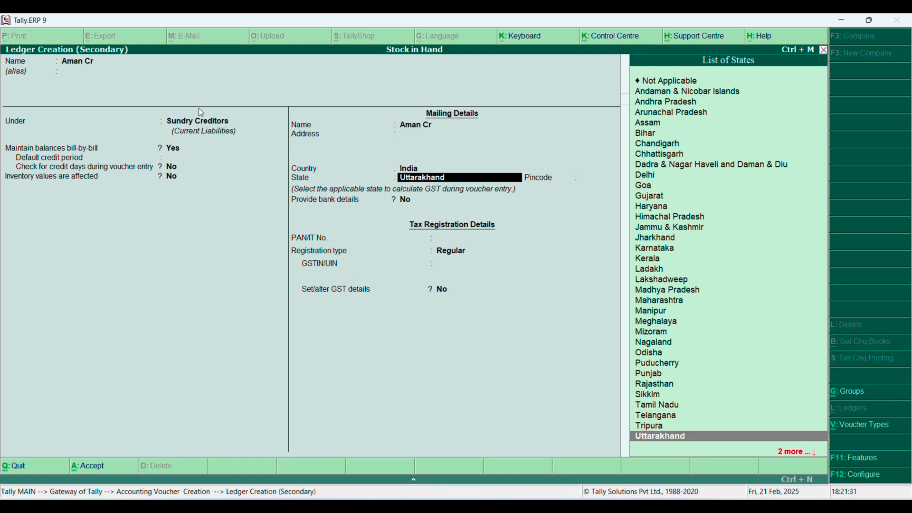
{"action": "key", "text": "Return"}
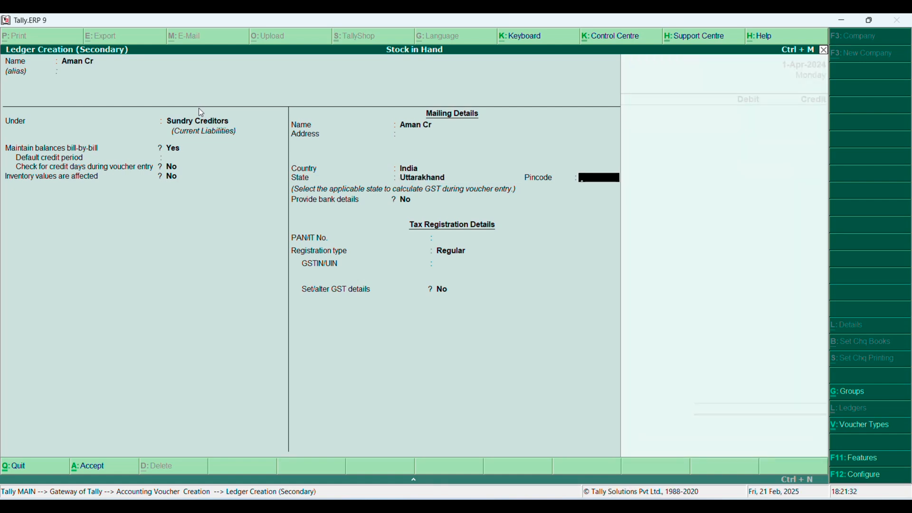
{"action": "type", "text": "249410"}
{"action": "key", "text": "Return"}
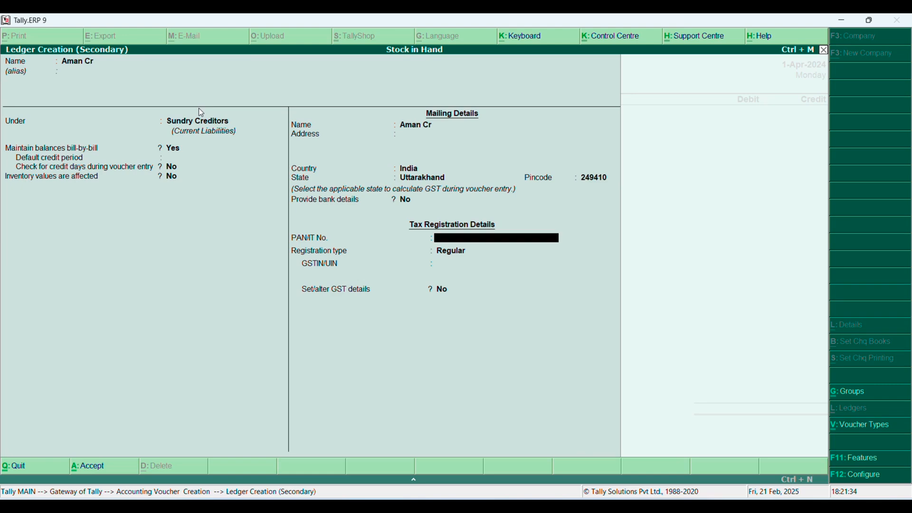
Keep registration type Regular, fill in the GSTIN/UIN, save the supplier ledger and accept the supplier's details in the voucher
{"action": "key", "text": "Return"}
{"action": "key", "text": "Return"}
{"action": "type", "text": "05"}
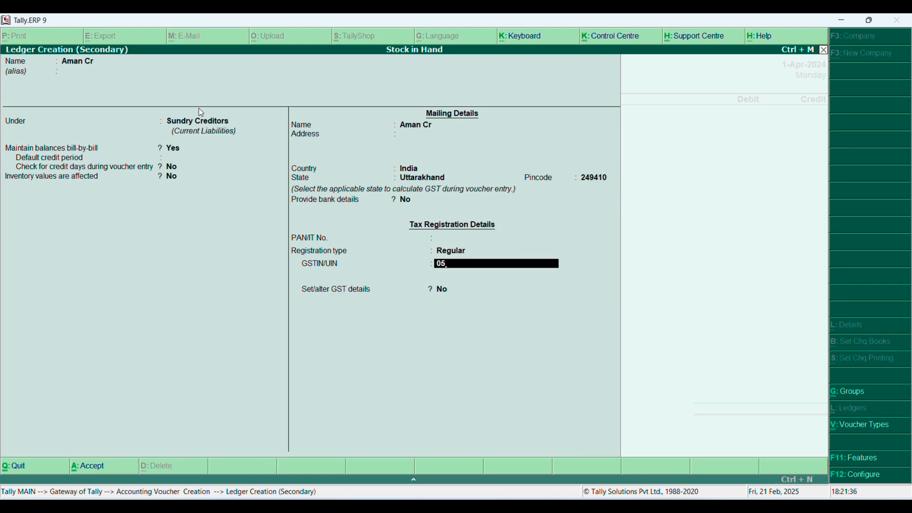
{"action": "key", "text": "Return"}
{"action": "key", "text": "Return"}
{"action": "key", "text": "Return"}
{"action": "key", "text": "Return"}
{"action": "key", "text": "Return"}
{"action": "key", "text": "Return"}
{"action": "key", "text": "Return"}
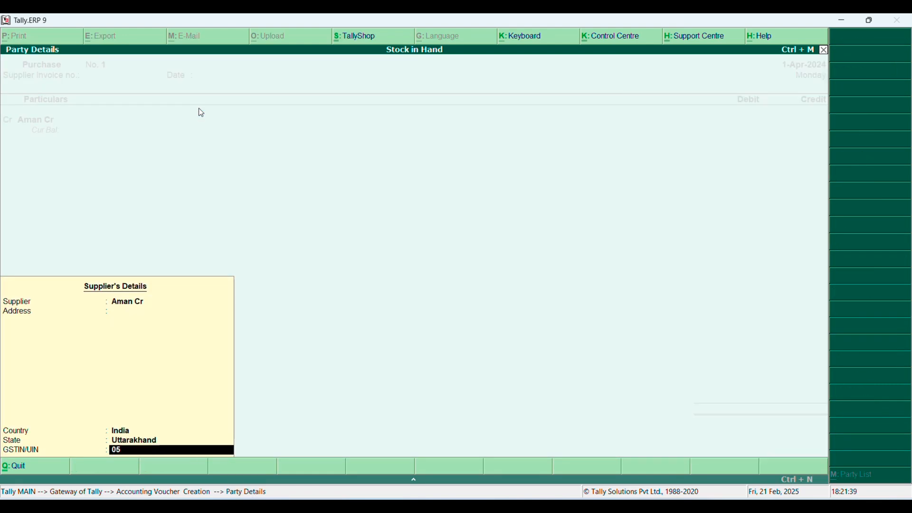
{"action": "key", "text": "Return"}
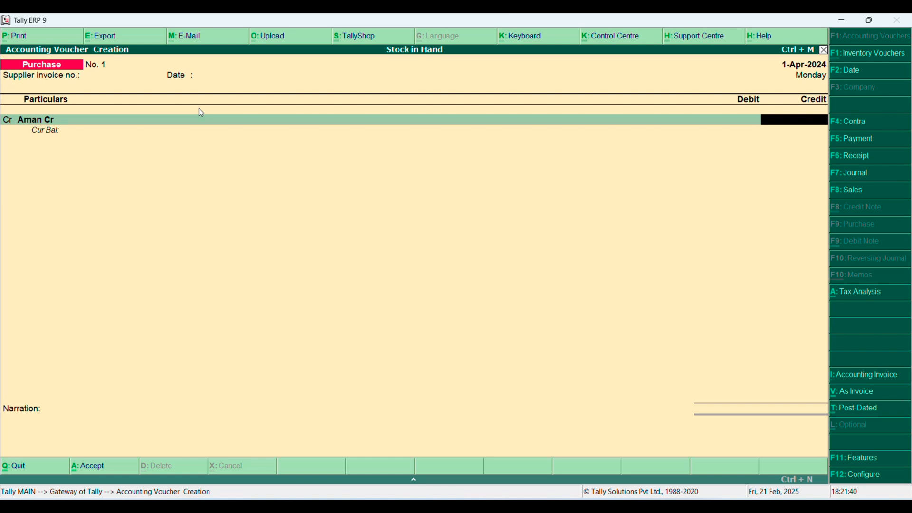
Calculate the 12% GST on the machinery price as 250000*12/100 in the built-in calculator
{"action": "key", "text": "ctrl+n"}
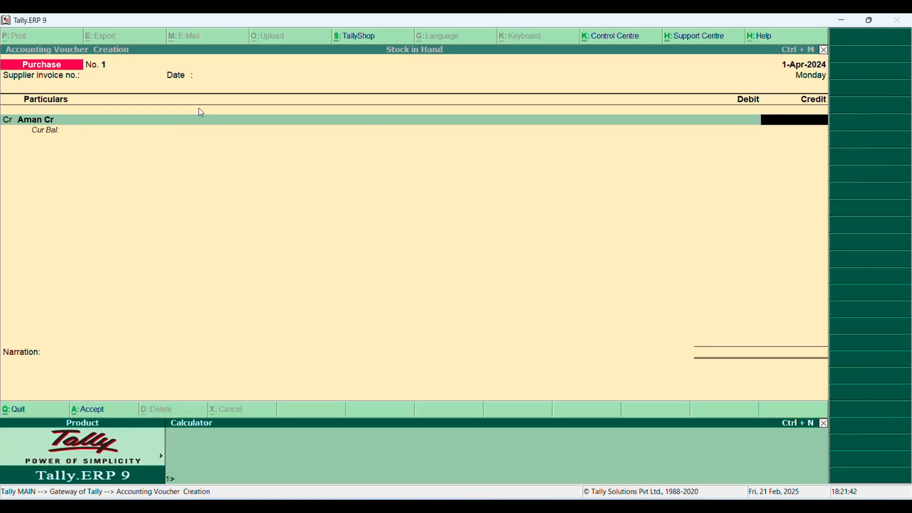
{"action": "type", "text": "250000*"}
{"action": "type", "text": "12/100"}
{"action": "key", "text": "Return"}
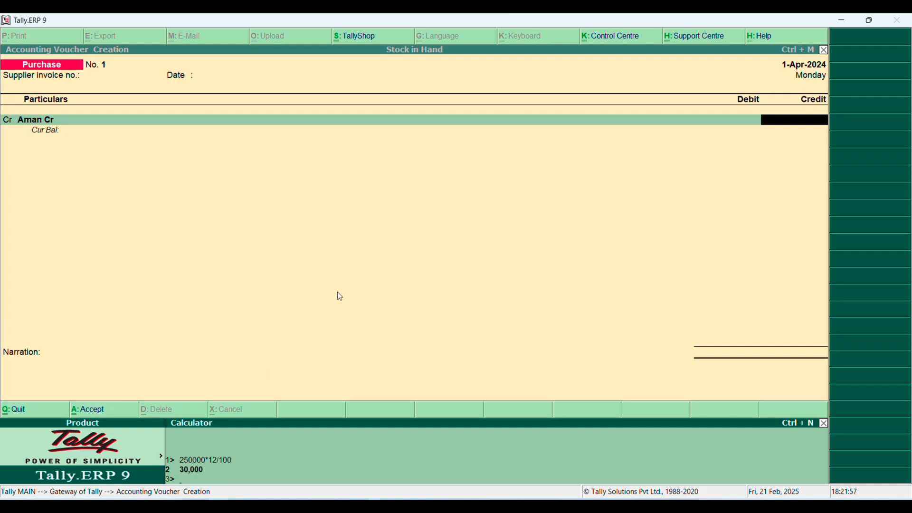
{"action": "key", "text": "ctrl+n"}
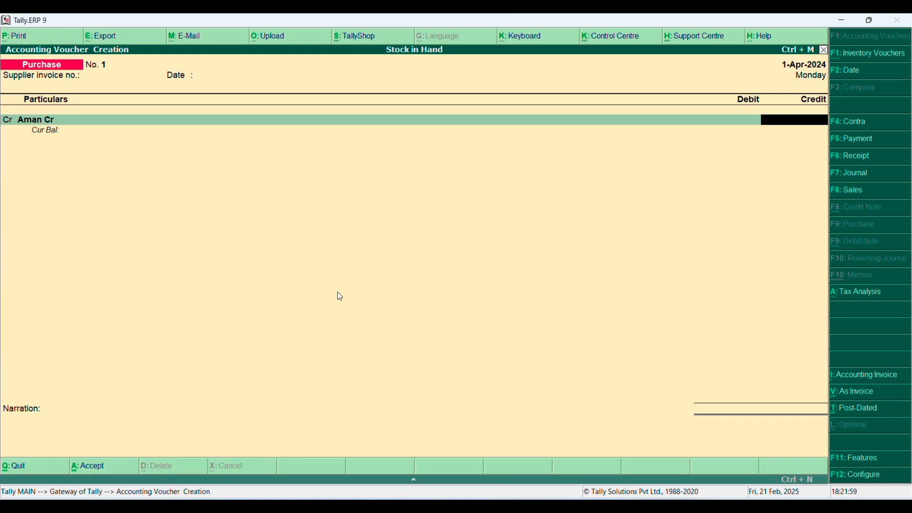
Add the GST amount to 250000 in the built-in calculator and return to the voucher
{"action": "type", "text": "2"}
{"action": "key", "text": "ctrl+n"}
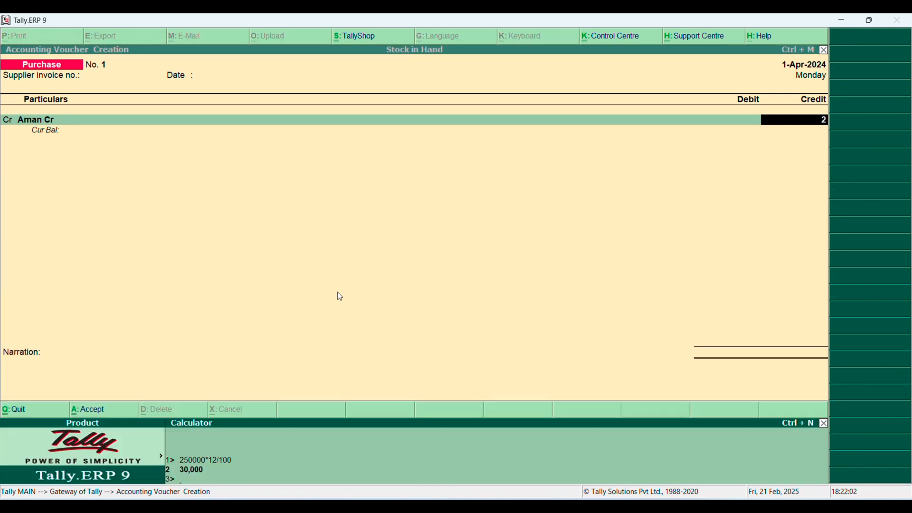
{"action": "type", "text": "250000+3000"}
{"action": "key", "text": "Return"}
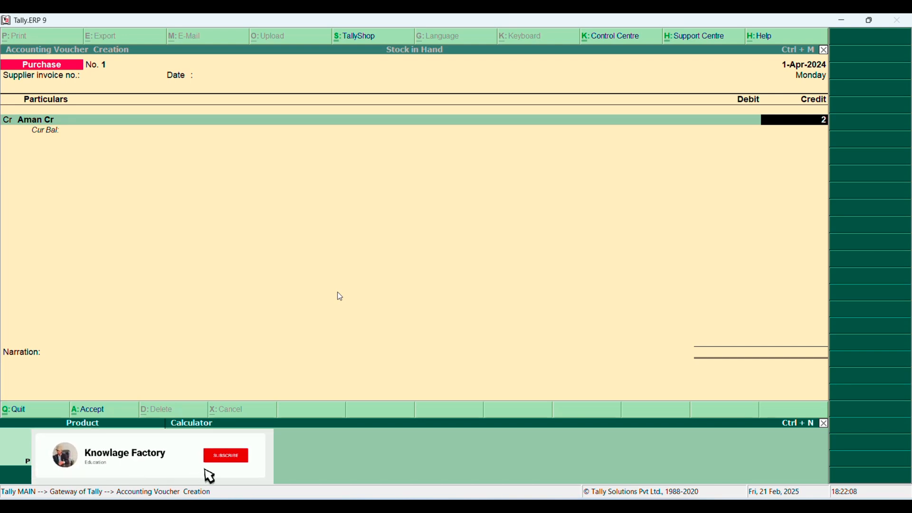
{"action": "key", "text": "ctrl+m"}
Credit the supplier with 2,80,000 and record it bill-wise as New Ref 1
{"action": "type", "text": "2,"}
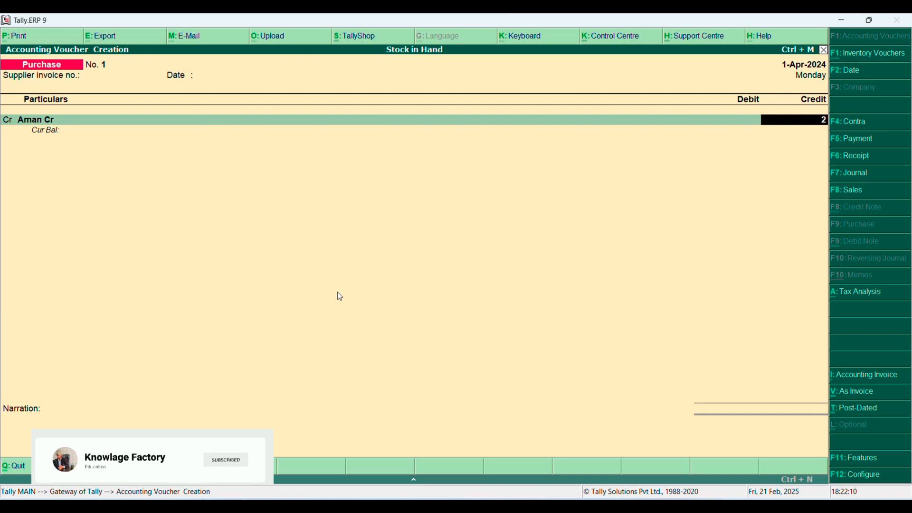
{"action": "type", "text": "80,000"}
{"action": "key", "text": "Return"}
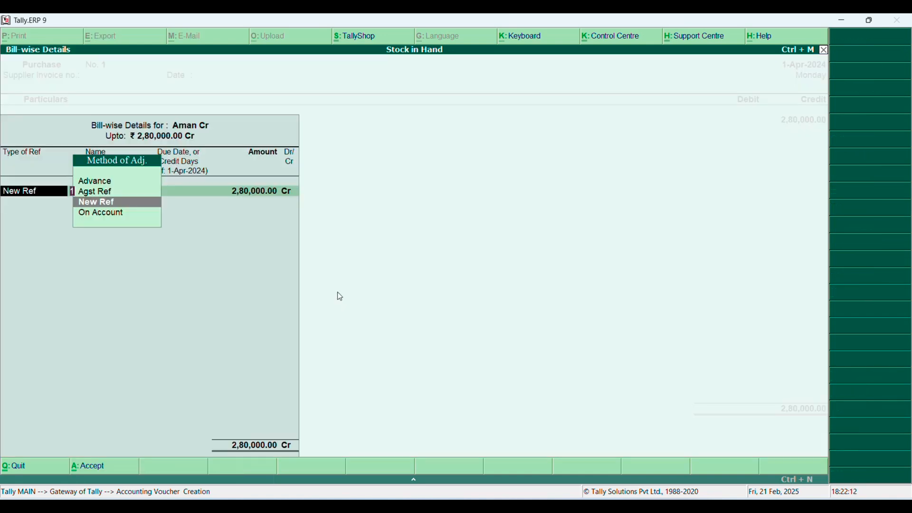
{"action": "key", "text": "Return"}
{"action": "key", "text": "Return"}
{"action": "key", "text": "Return"}
{"action": "key", "text": "Return"}
{"action": "key", "text": "Return"}
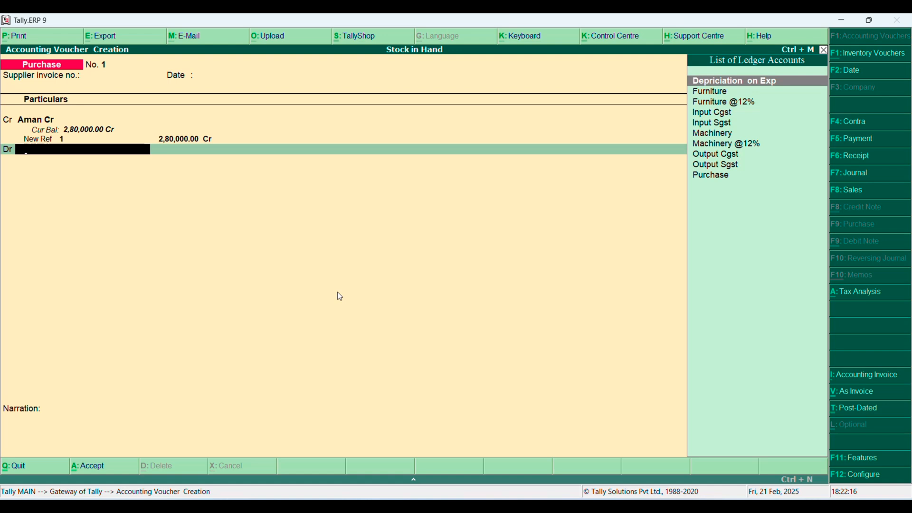
{"action": "type", "text": "ma"}
{"action": "key", "text": "Down"}
{"action": "key", "text": "Return"}
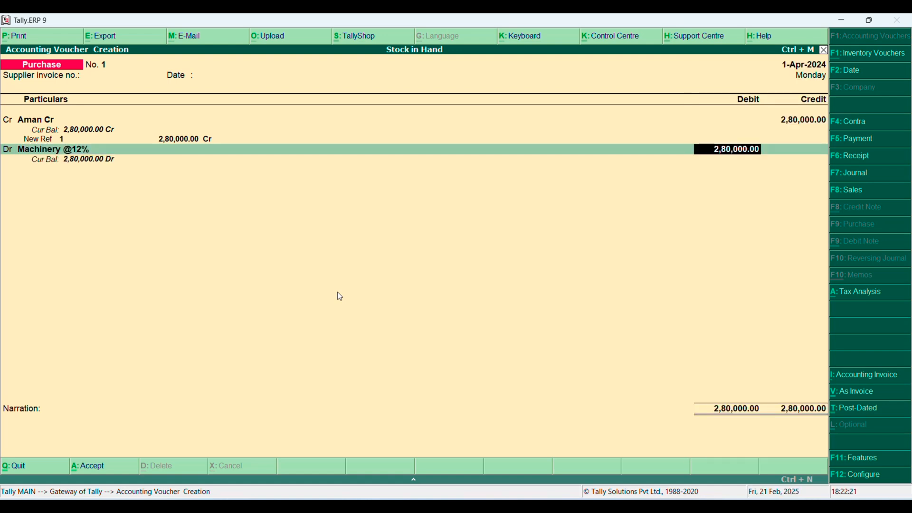
{"action": "type", "text": "250000"}
{"action": "key", "text": "Return"}
Debit the Input Sgst ledger with 15000 in the purchase voucher
{"action": "key", "text": "Return"}
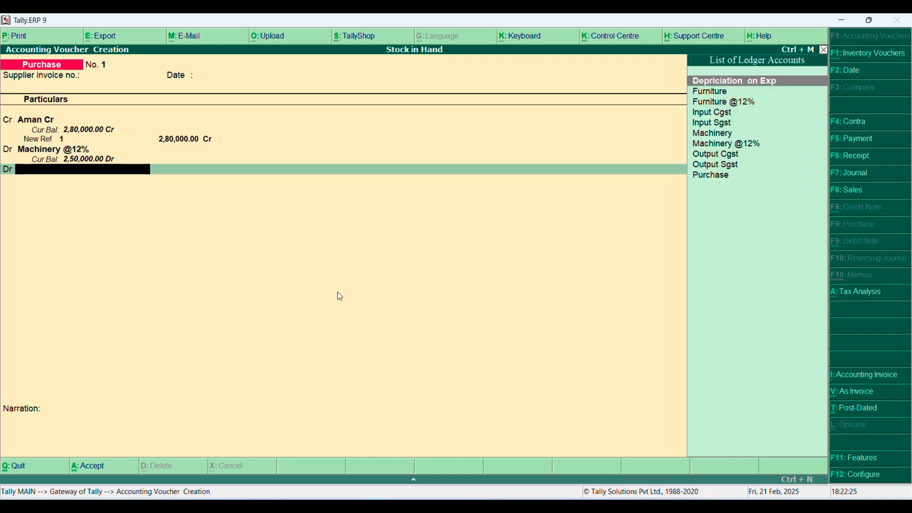
{"action": "type", "text": "in"}
{"action": "key", "text": "Down"}
{"action": "key", "text": "Return"}
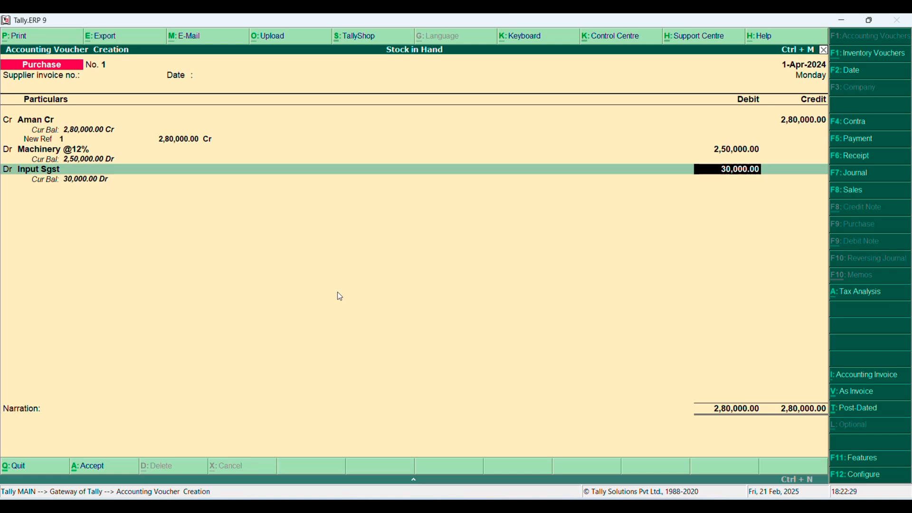
{"action": "type", "text": "15000"}
{"action": "key", "text": "Return"}
Debit the Input Cgst ledger with 15,000 in the purchase voucher
{"action": "key", "text": "Return"}
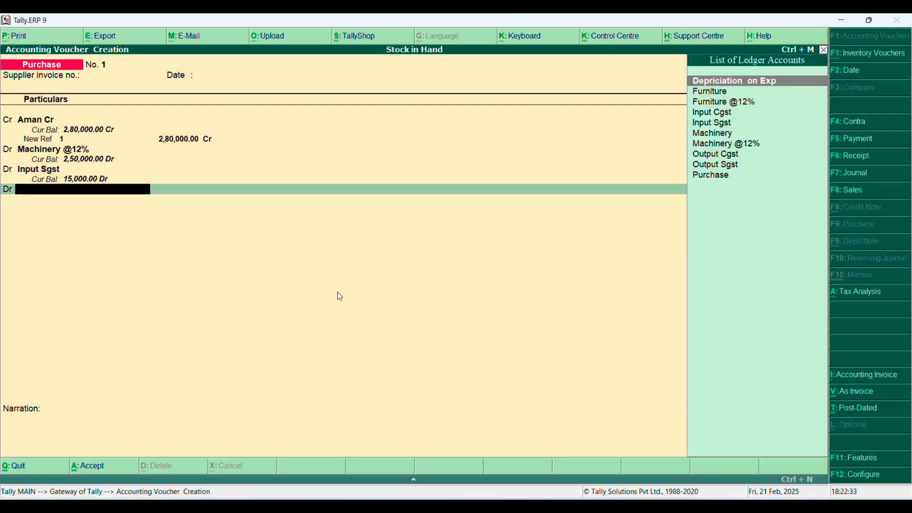
{"action": "type", "text": "In"}
{"action": "key", "text": "Return"}
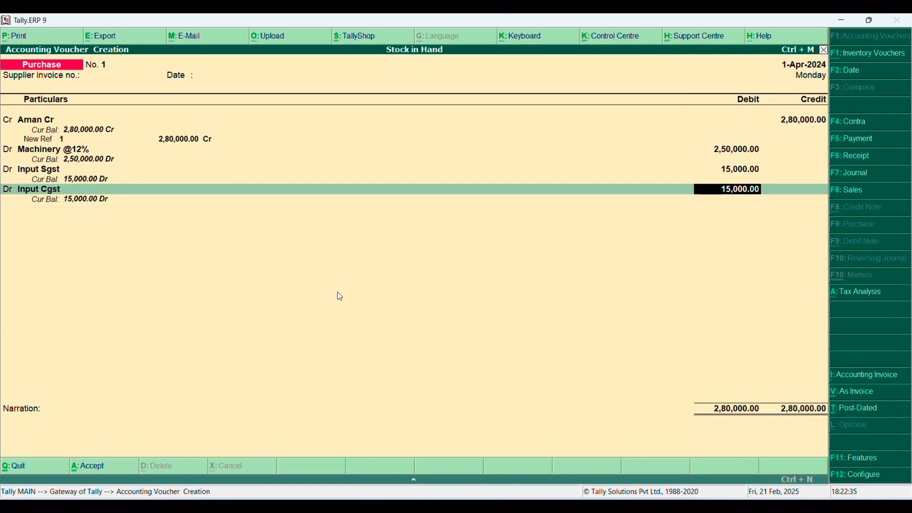
{"action": "key", "text": "Return"}
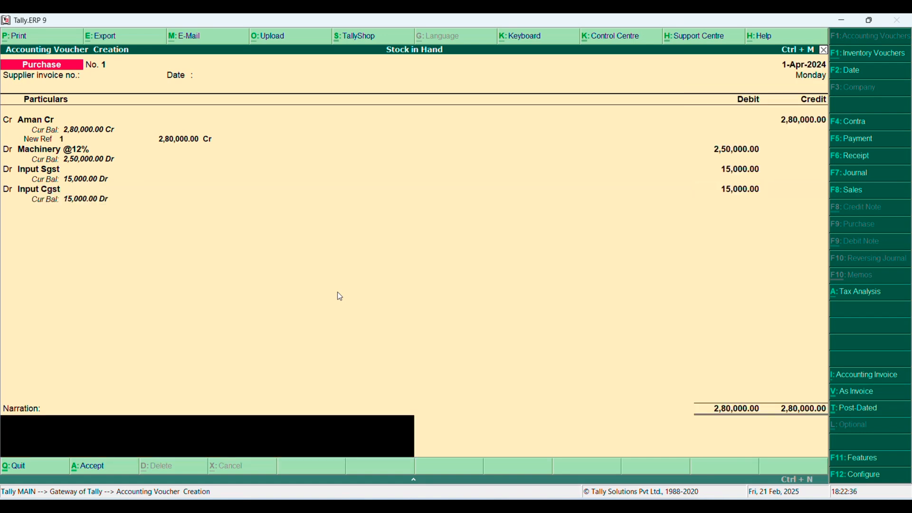
{"action": "type", "text": "being purchase Mach"}
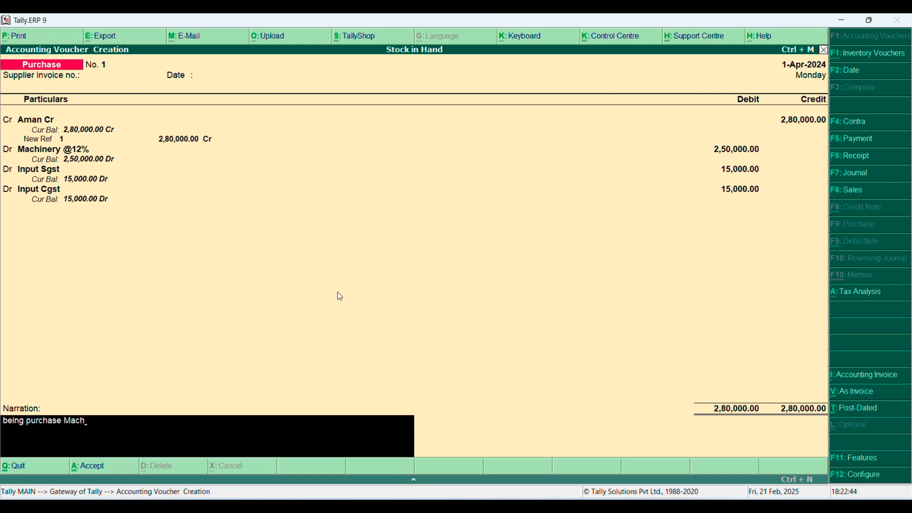
{"action": "type", "text": "inery"}
{"action": "type", "text": "@12%. GST"}
{"action": "key", "text": "Return"}
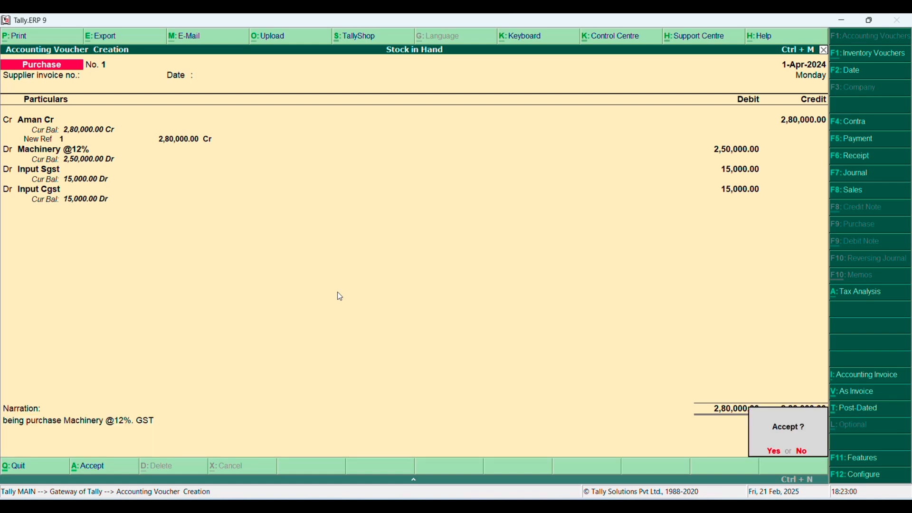
{"action": "key", "text": "n"}
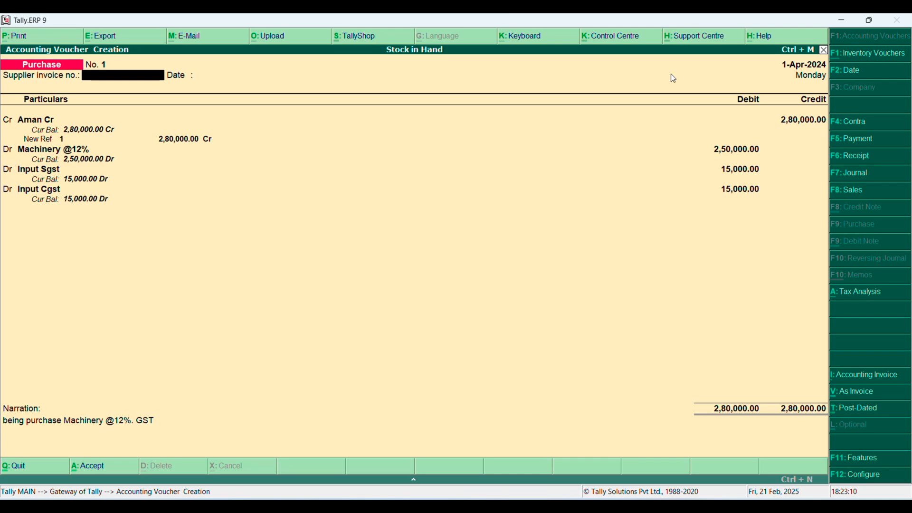
{"action": "key", "text": "Return"}
{"action": "key", "text": "ctrl+a"}
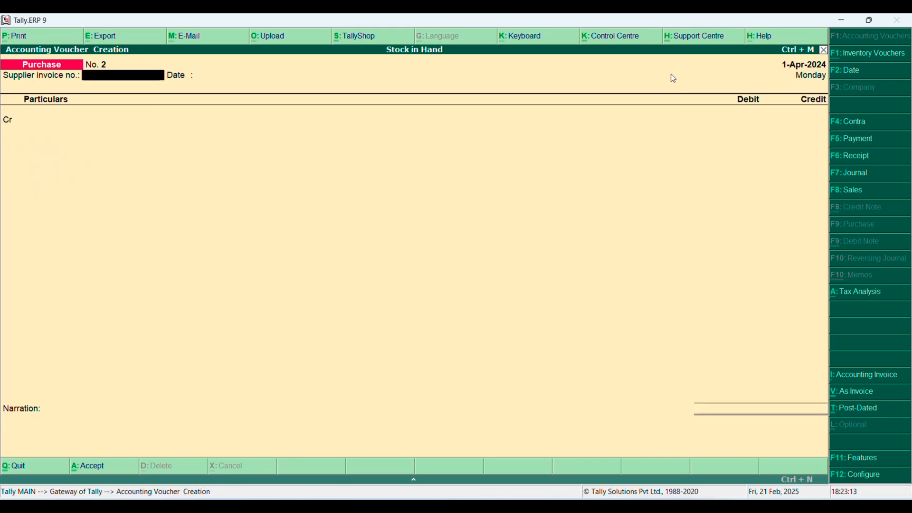
Leave voucher entry and open the Balance Sheet in detailed view
{"action": "key", "text": "Escape"}
{"action": "key", "text": "Return"}
{"action": "key", "text": "Down"}
{"action": "key", "text": "Down"}
{"action": "key", "text": "Down"}
{"action": "key", "text": "Down"}
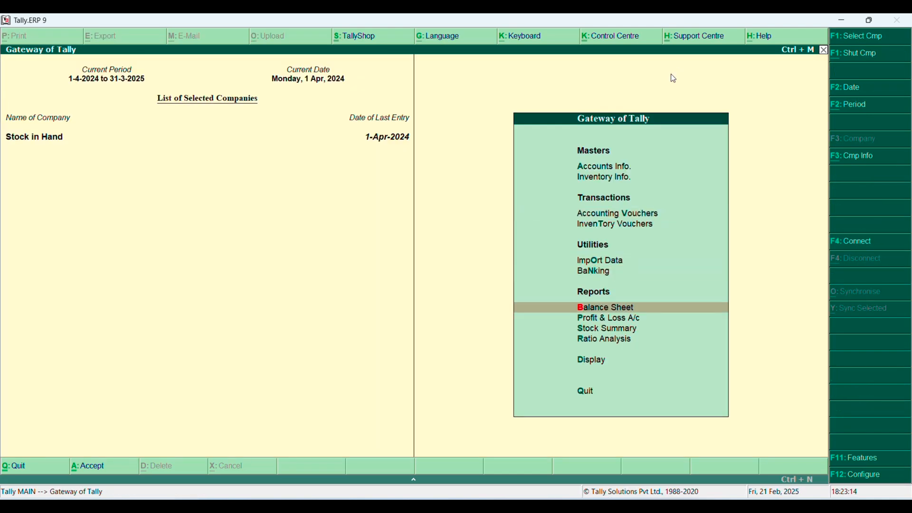
{"action": "key", "text": "Return"}
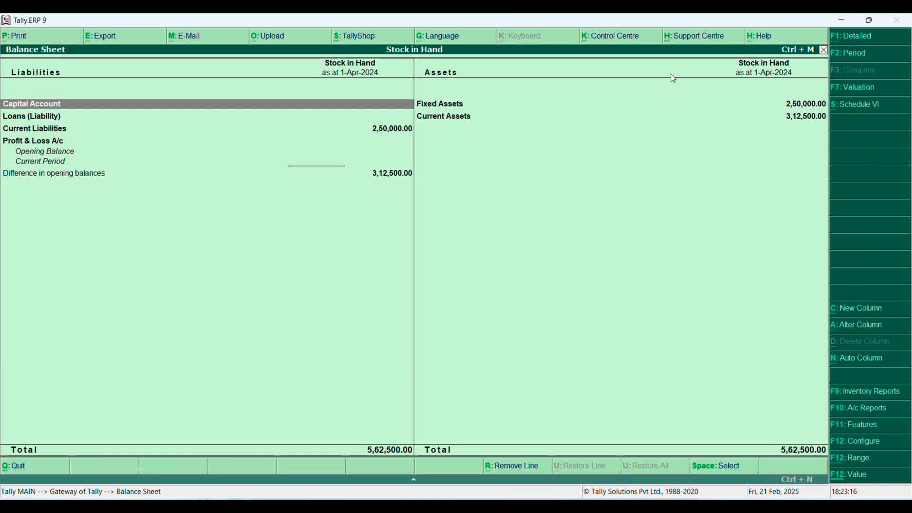
{"action": "key", "text": "alt+F1"}
{"action": "key", "text": "Right"}
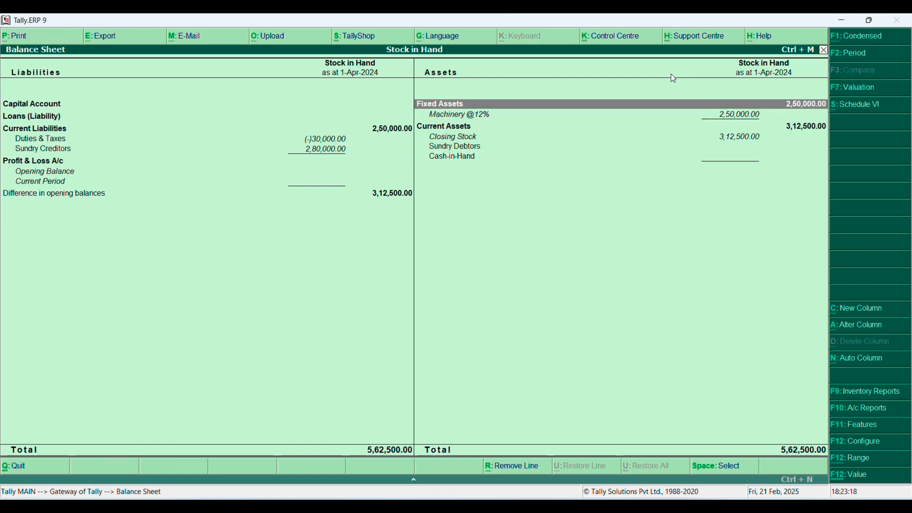
{"action": "key", "text": "Down"}
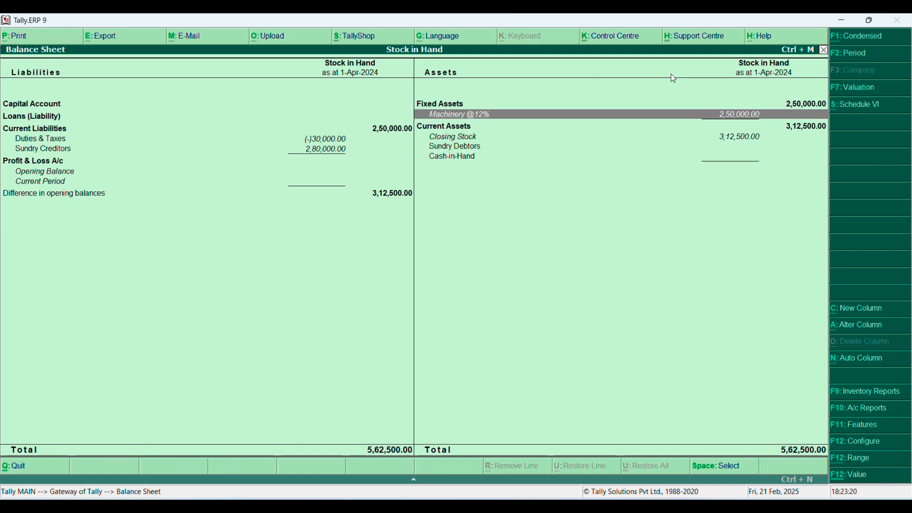
{"action": "key", "text": "Down"}
{"action": "key", "text": "Left"}
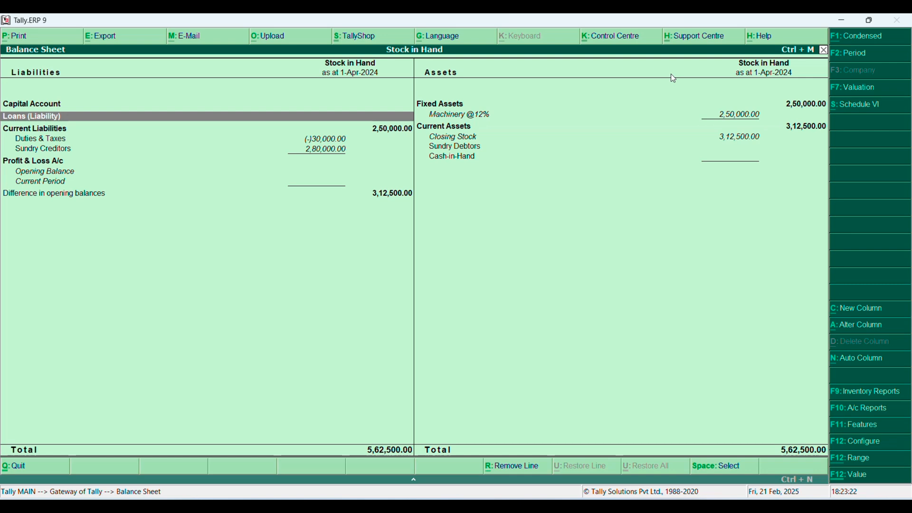
{"action": "key", "text": "Down"}
{"action": "key", "text": "Down"}
{"action": "key", "text": "Down"}
{"action": "key", "text": "Up"}
{"action": "key", "text": "Up"}
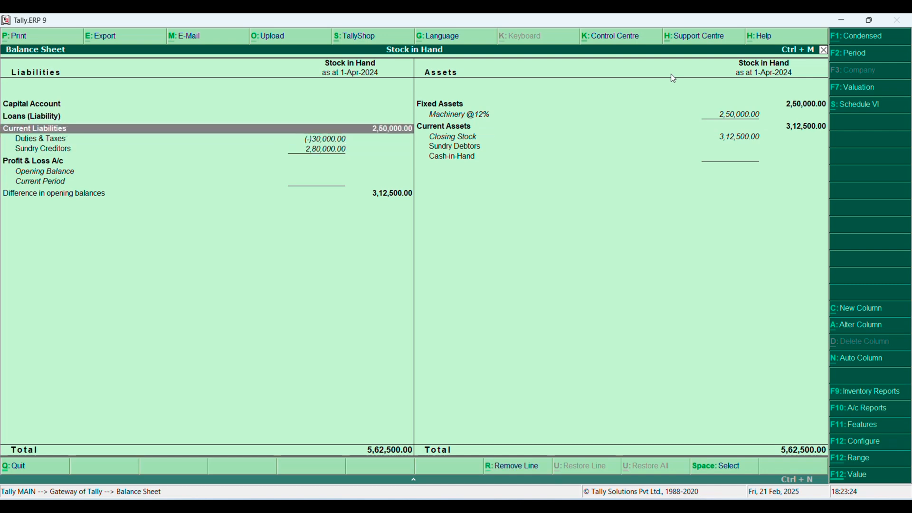
{"action": "key", "text": "Down"}
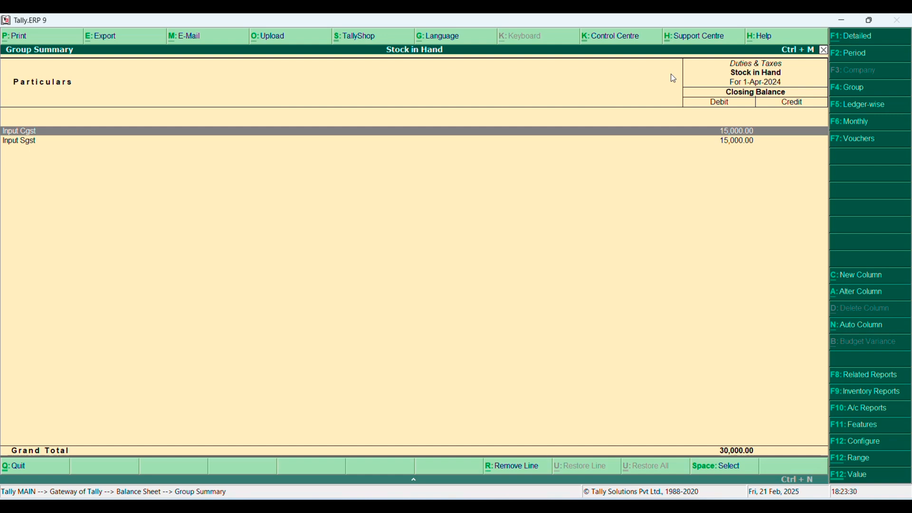
{"action": "key", "text": "Escape"}
{"action": "key", "text": "Escape"}
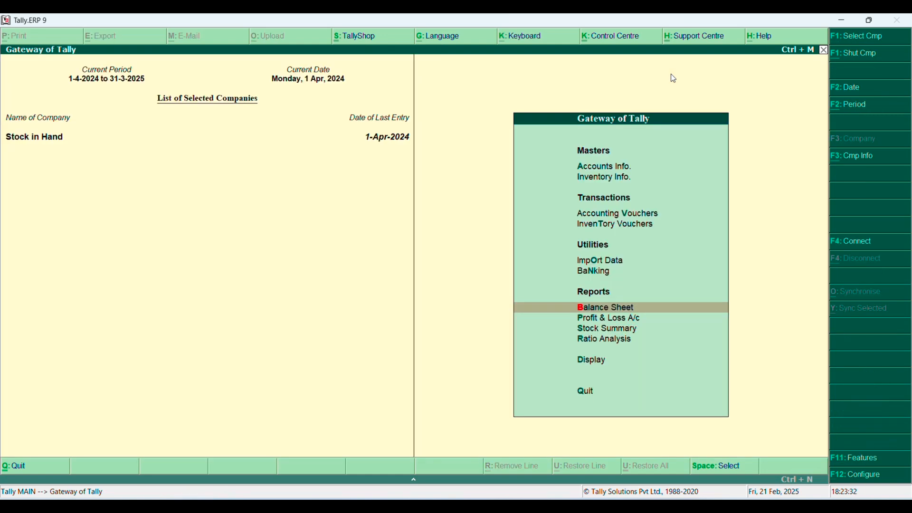
Start a new purchase voucher with the supplier invoice number left blank
{"action": "key", "text": "Up"}
{"action": "key", "text": "Up"}
{"action": "key", "text": "Up"}
{"action": "key", "text": "Up"}
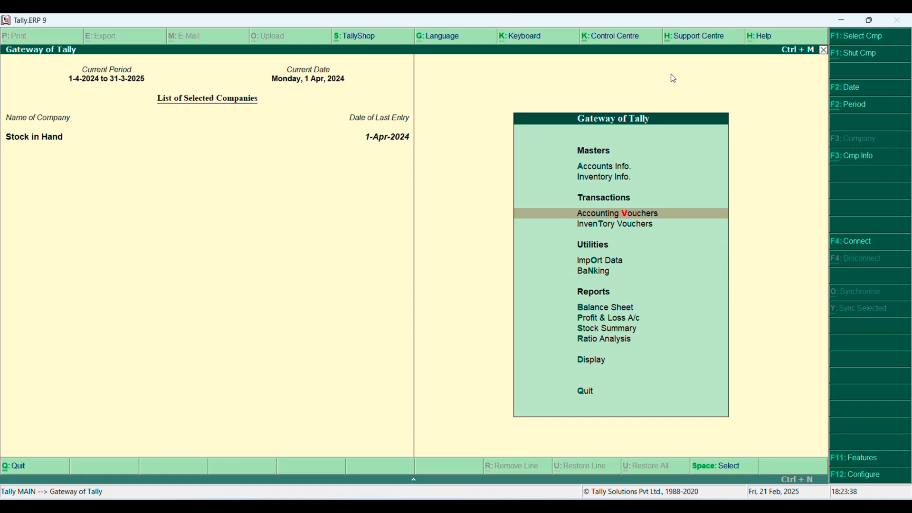
{"action": "key", "text": "Return"}
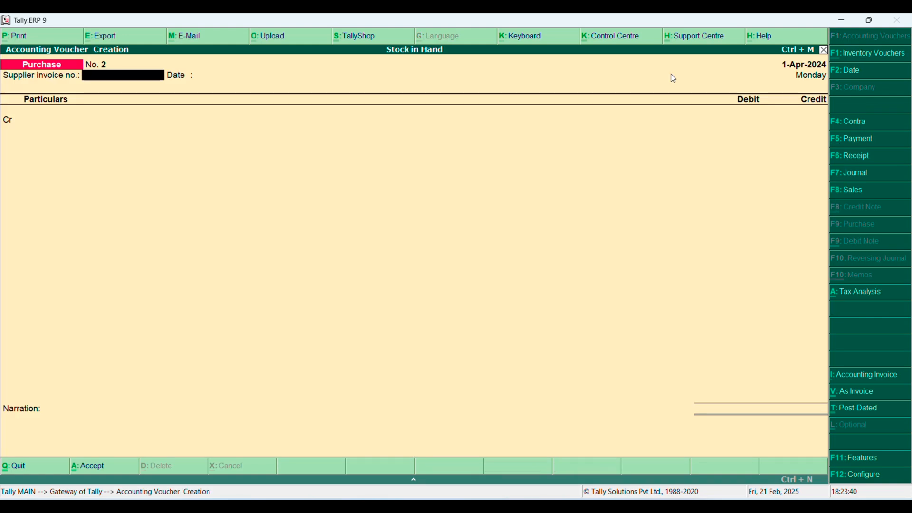
{"action": "key", "text": "Return"}
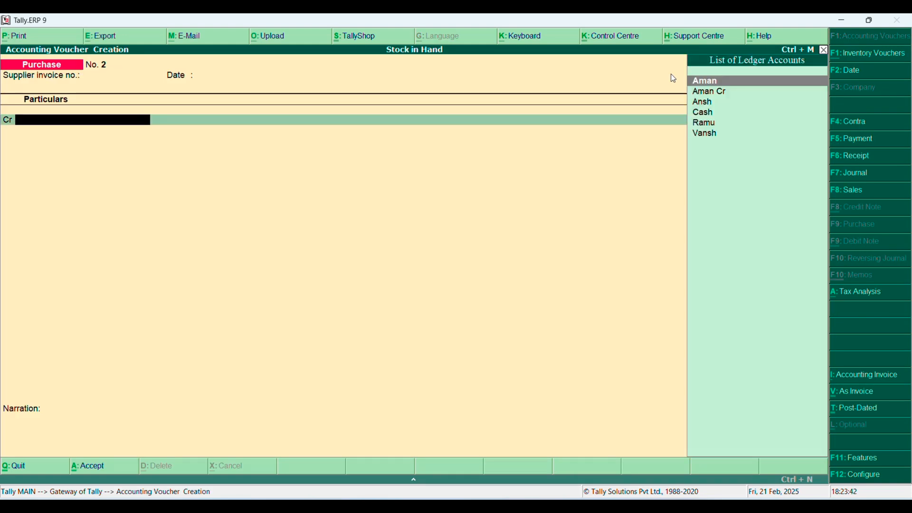
Calculate 12% GST on 175000 in the built-in calculator
{"action": "key", "text": "ctrl+n"}
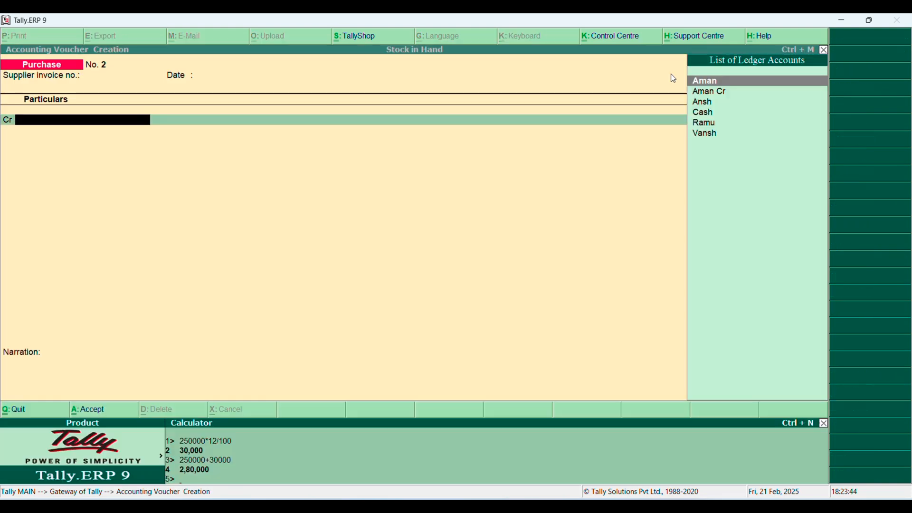
{"action": "type", "text": "175000*12/100"}
{"action": "key", "text": "Return"}
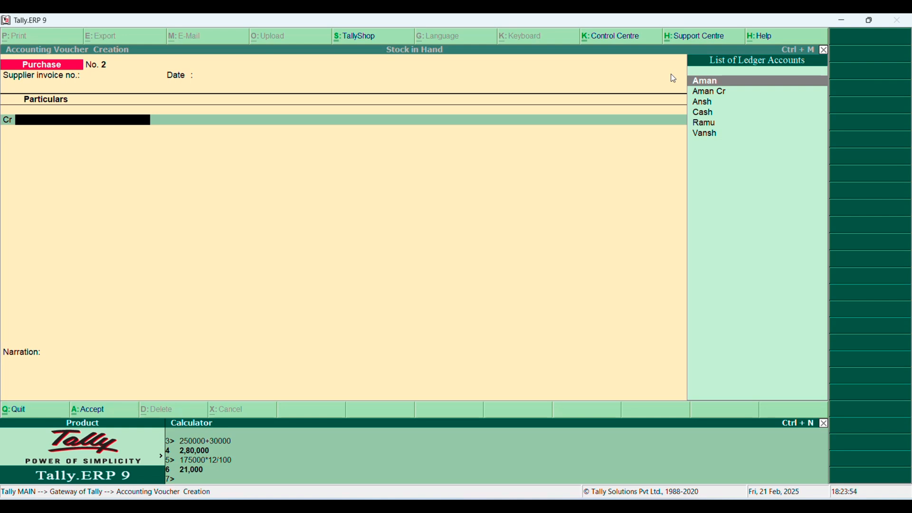
Add 21000 GST to 175000 in the built-in calculator and return to the voucher
{"action": "type", "text": "175000+21000"}
{"action": "key", "text": "Return"}
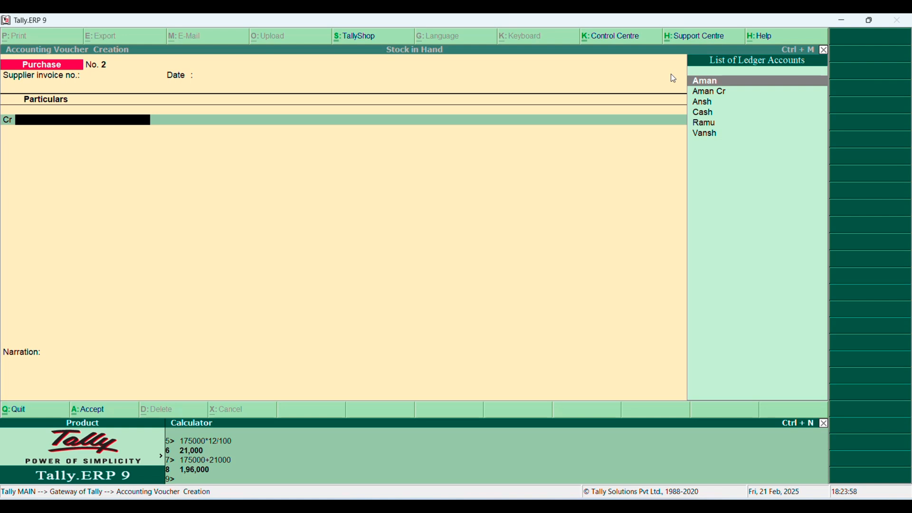
{"action": "key", "text": "Escape"}
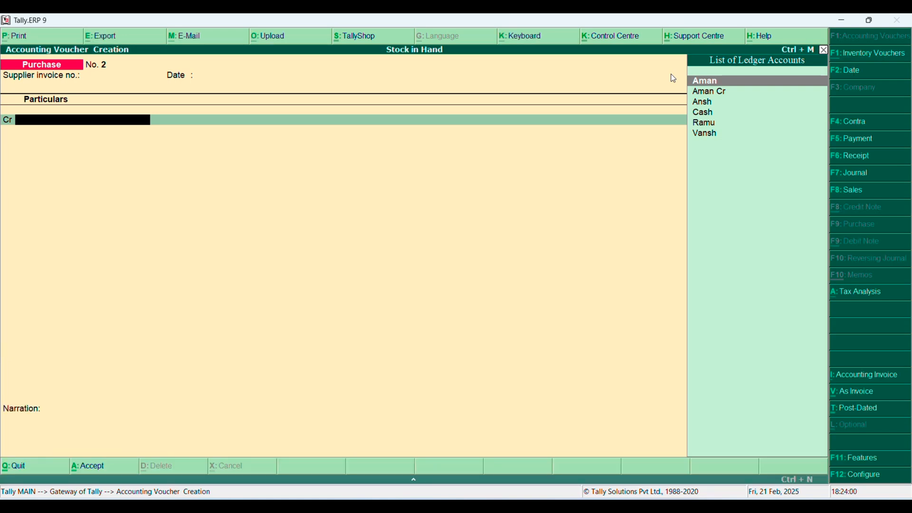
Start a new ledger from the voucher with the supplier's name, under Sundry Creditors, with Uttarakhand as the state
{"action": "key", "text": "alt+c"}
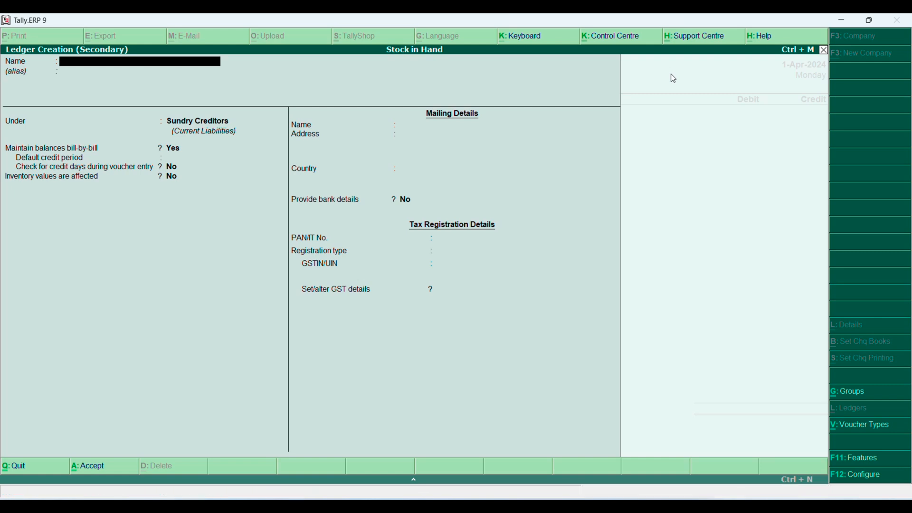
{"action": "type", "text": "Mohan"}
{"action": "key", "text": "Return"}
{"action": "key", "text": "Return"}
{"action": "type", "text": "Sun"}
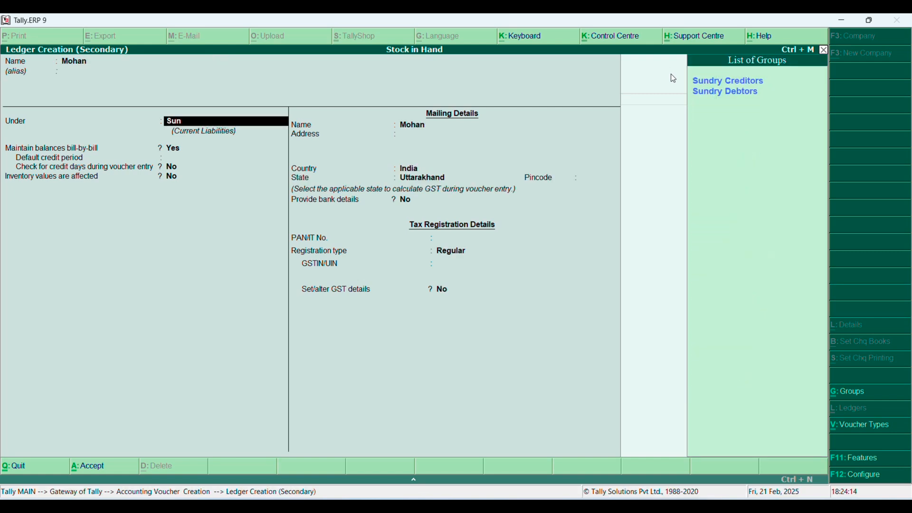
{"action": "key", "text": "Return"}
{"action": "key", "text": "Return"}
{"action": "key", "text": "Return"}
{"action": "key", "text": "Return"}
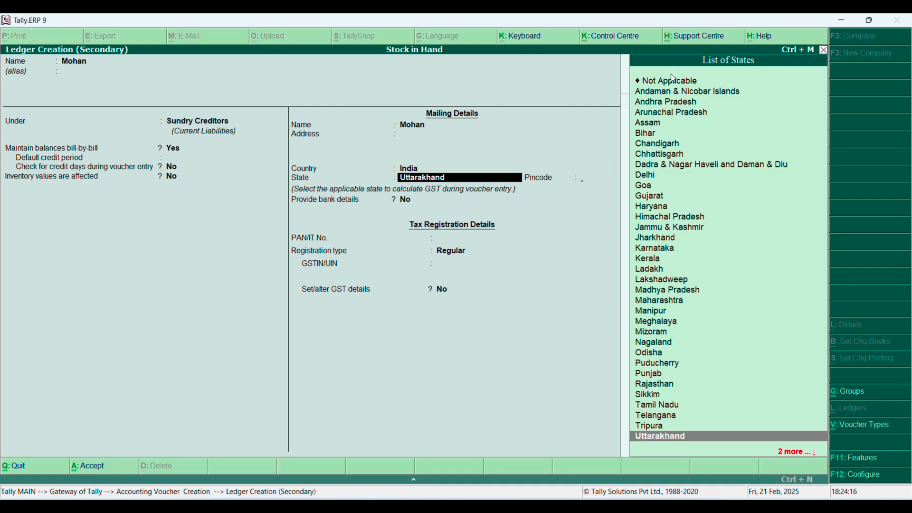
{"action": "key", "text": "Return"}
Fill in the supplier's pincode, keep the registration type Regular, and save the ledger
{"action": "type", "text": "2"}
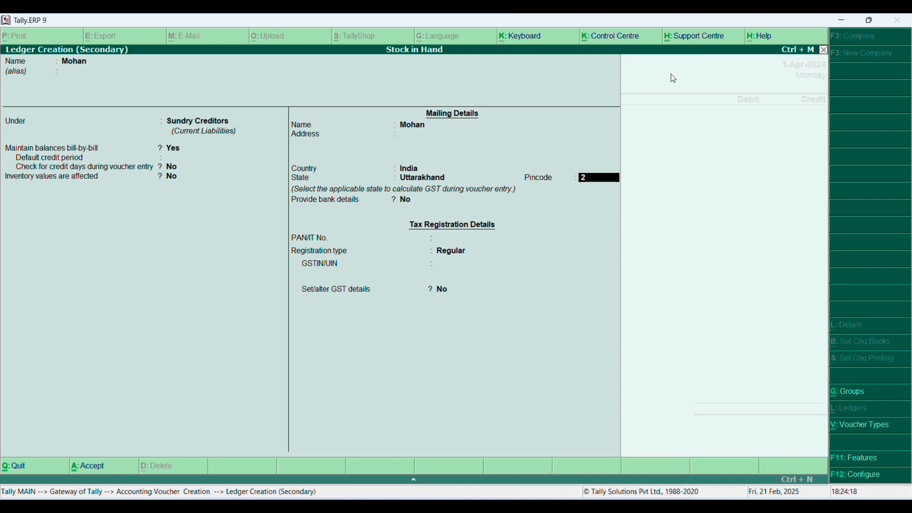
{"action": "type", "text": "49410"}
{"action": "key", "text": "Return"}
{"action": "key", "text": "Return"}
{"action": "key", "text": "Return"}
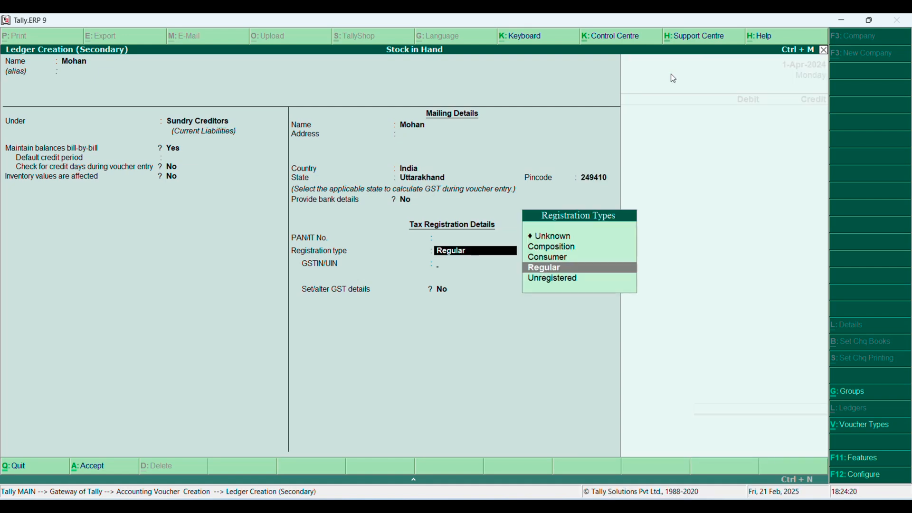
{"action": "key", "text": "Return"}
{"action": "key", "text": "Return"}
{"action": "key", "text": "Return"}
{"action": "key", "text": "Return"}
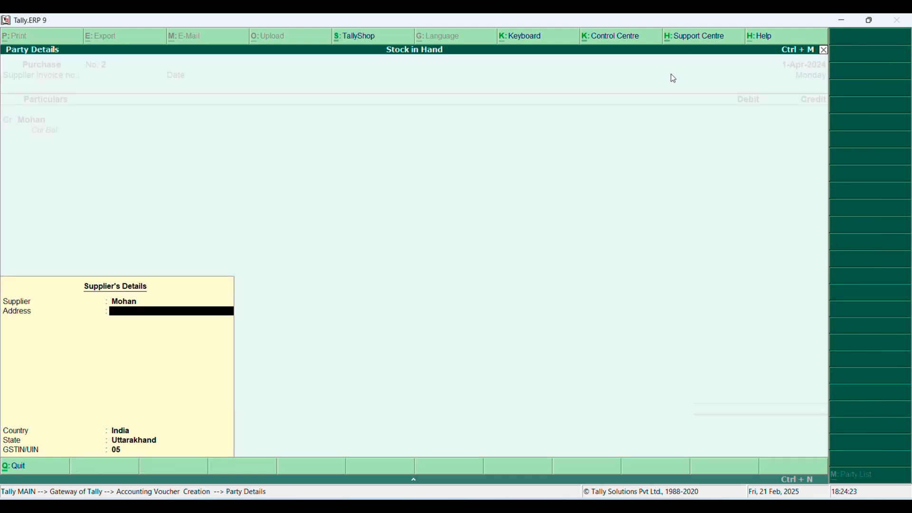
Accept the supplier's details, credit the supplier with 196000, and record it bill-wise as New Ref 2
{"action": "key", "text": "ctrl+a"}
{"action": "type", "text": "196000"}
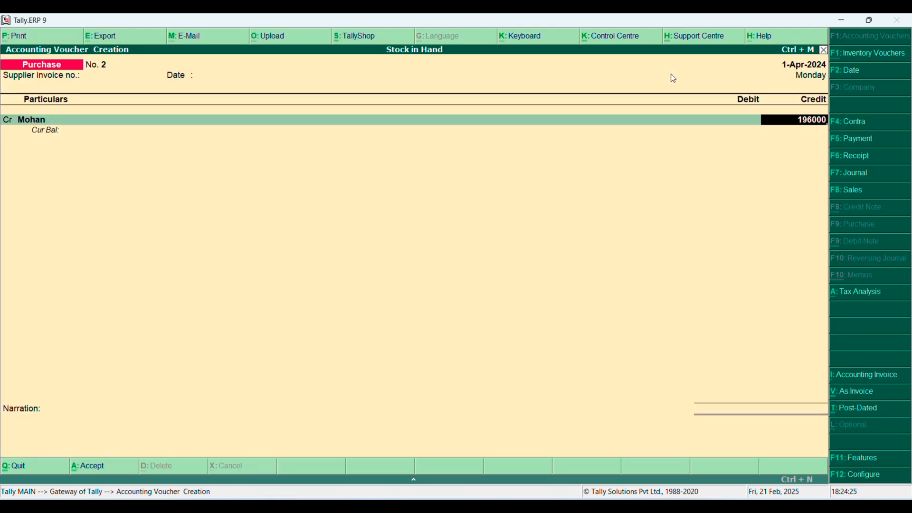
{"action": "key", "text": "Return"}
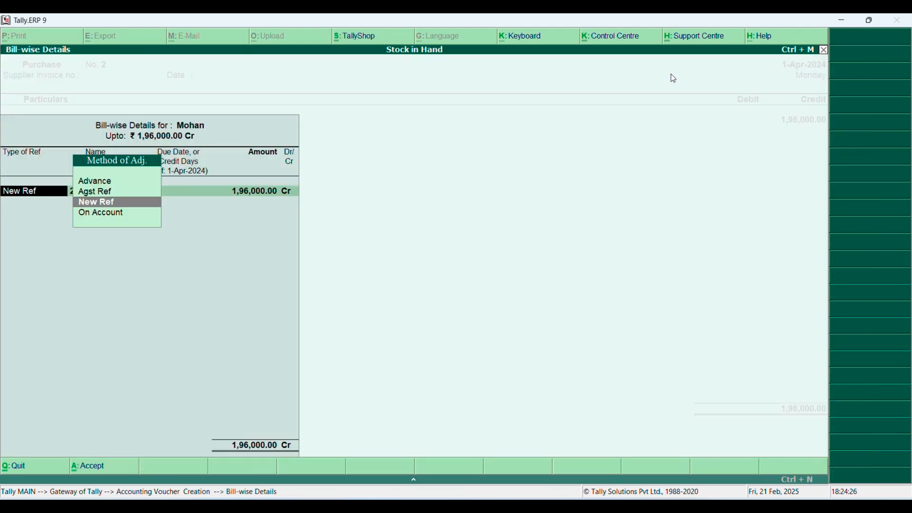
{"action": "key", "text": "Return"}
{"action": "key", "text": "Return"}
{"action": "key", "text": "Return"}
{"action": "key", "text": "Return"}
{"action": "key", "text": "Return"}
{"action": "type", "text": "fur"}
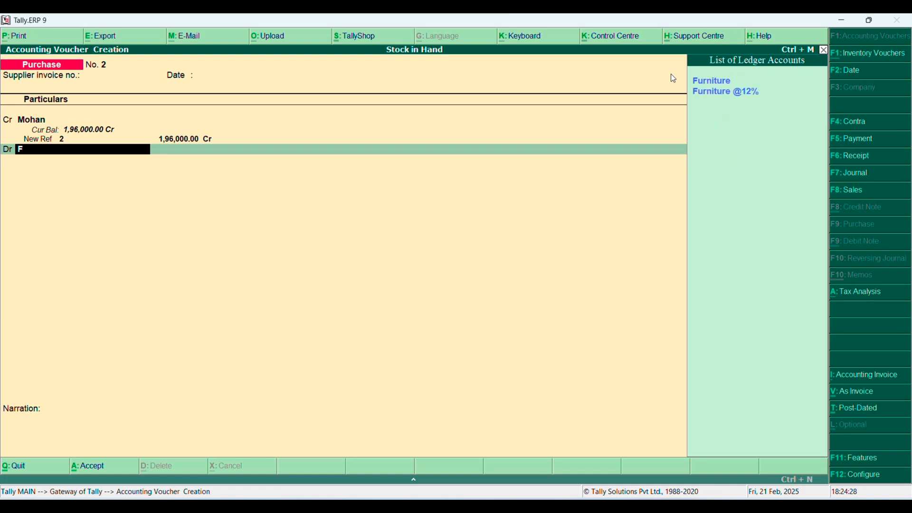
{"action": "key", "text": "Down"}
{"action": "key", "text": "Return"}
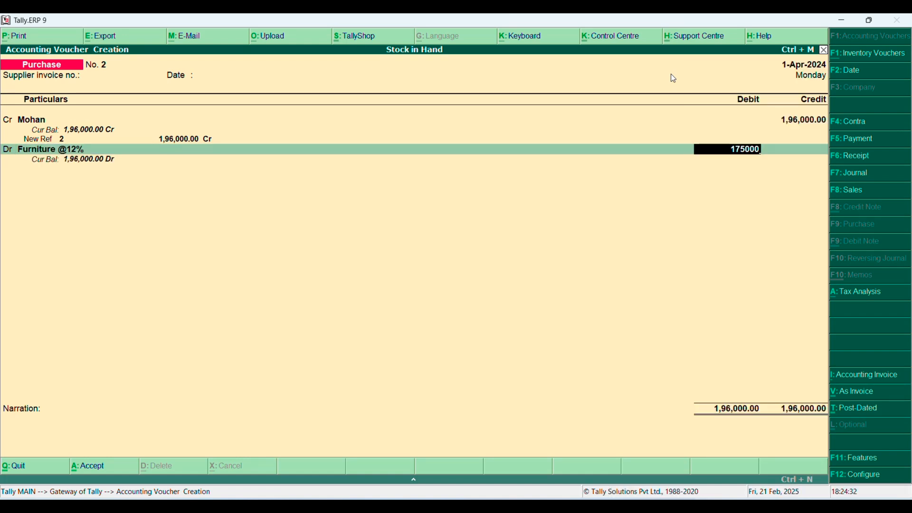
{"action": "key", "text": "Return"}
Choose Input Cgst as the next debit ledger and calculate its share as 21000/2 in the built-in calculator
{"action": "key", "text": "Return"}
{"action": "type", "text": "In"}
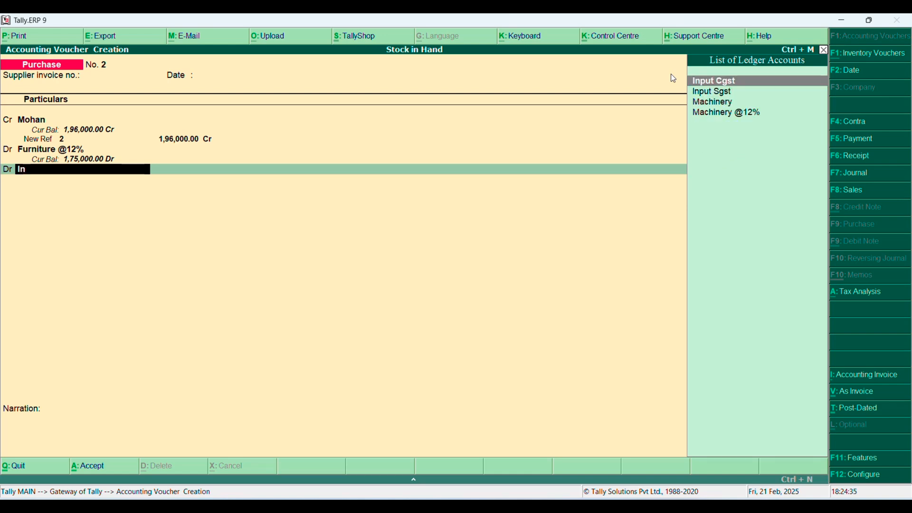
{"action": "key", "text": "Return"}
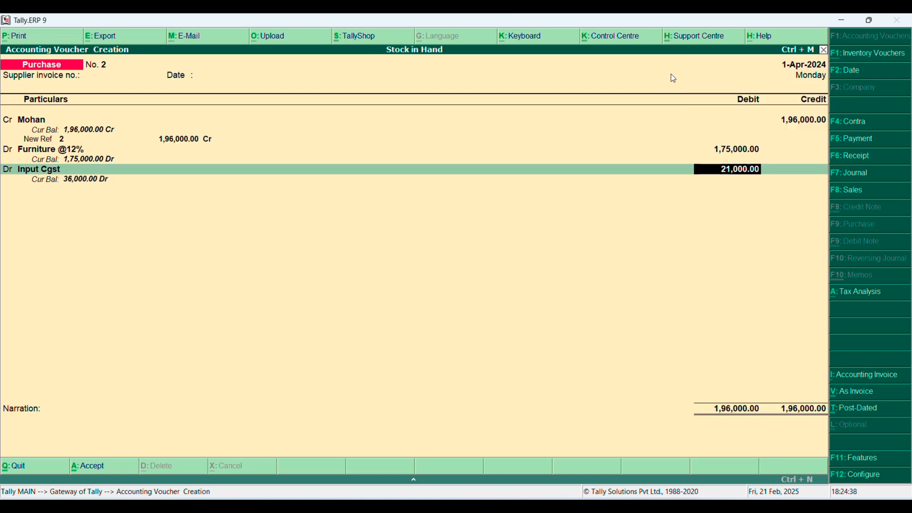
{"action": "key", "text": "ctrl+n"}
{"action": "type", "text": "2"}
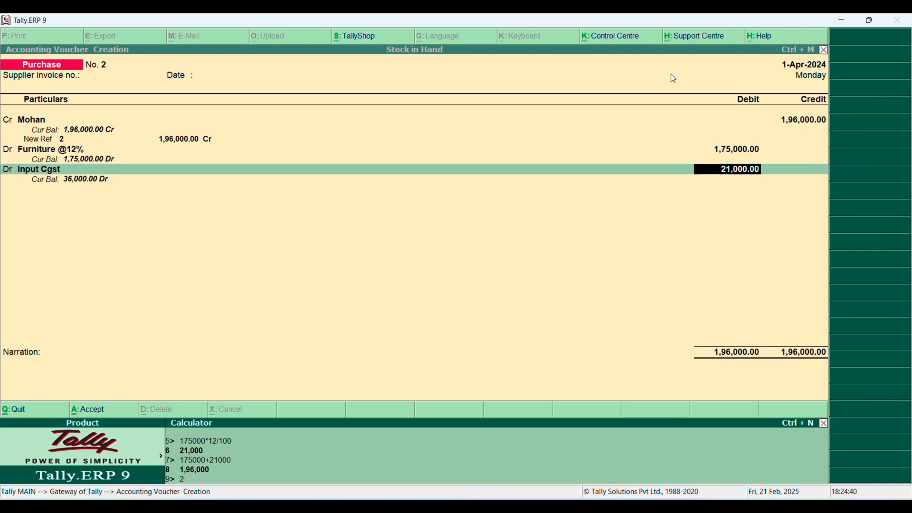
{"action": "type", "text": "1000"}
{"action": "type", "text": "/2"}
{"action": "key", "text": "Return"}
{"action": "key", "text": "ctrl+m"}
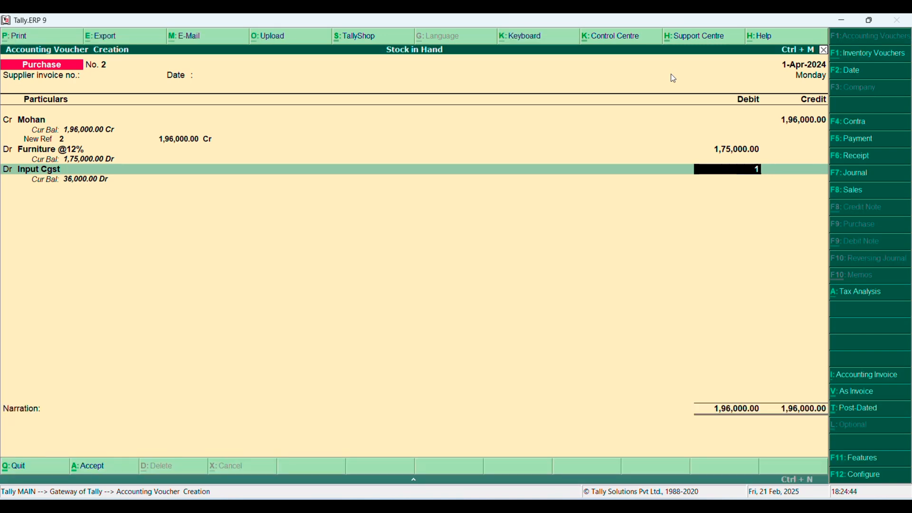
Debit Input Cgst with 10500 and add Input Sgst as the last debit line with 10,500
{"action": "type", "text": "10500"}
{"action": "key", "text": "Return"}
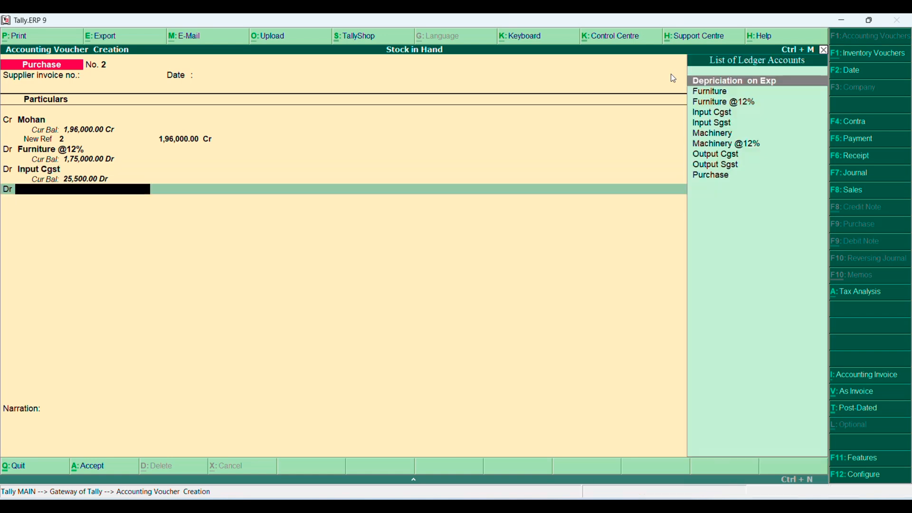
{"action": "type", "text": "in"}
{"action": "key", "text": "Down"}
{"action": "key", "text": "Down"}
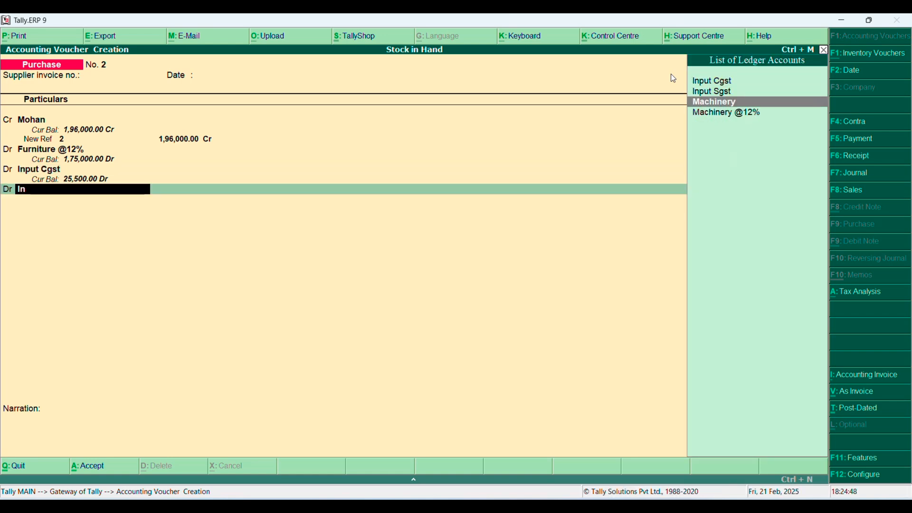
{"action": "key", "text": "Up"}
{"action": "key", "text": "Return"}
{"action": "key", "text": "Return"}
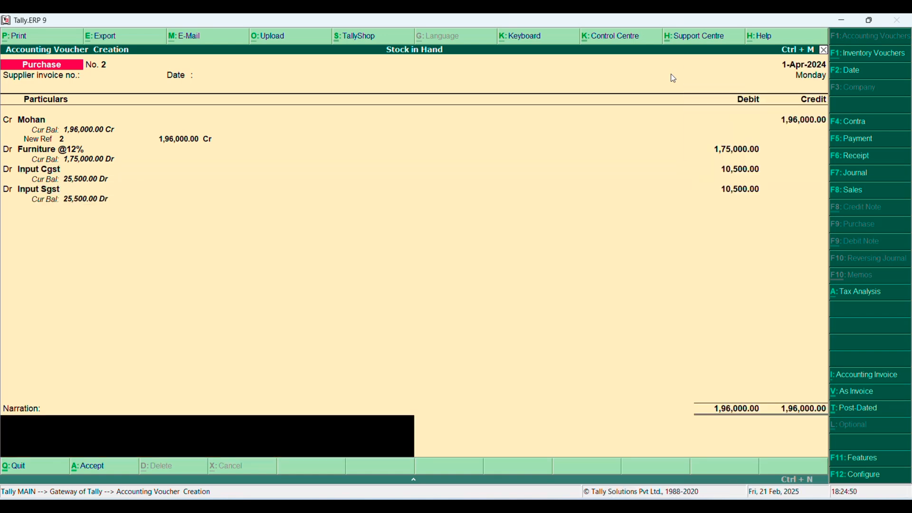
{"action": "key", "text": "ctrl+r"}
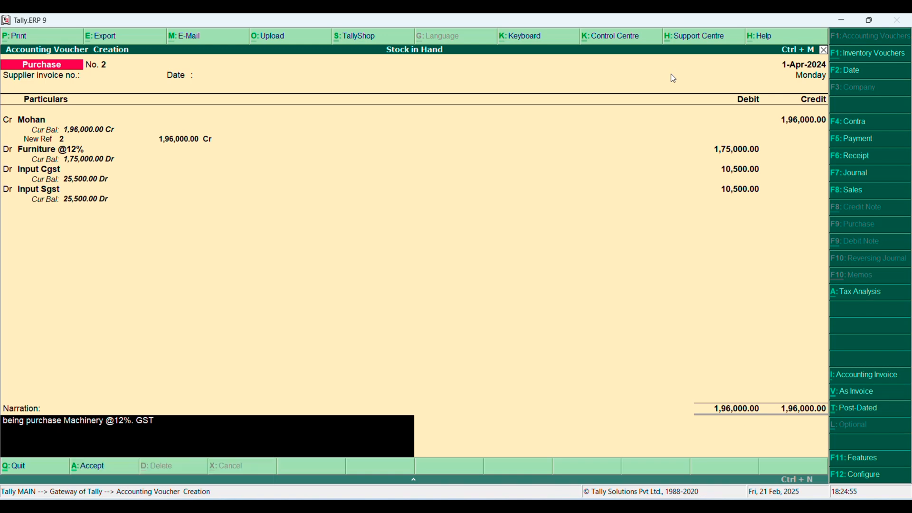
{"action": "key", "text": "BackSpace"}
{"action": "key", "text": "BackSpace"}
{"action": "key", "text": "BackSpace"}
{"action": "key", "text": "BackSpace"}
{"action": "key", "text": "BackSpace"}
{"action": "key", "text": "BackSpace"}
{"action": "key", "text": "BackSpace"}
{"action": "key", "text": "BackSpace"}
{"action": "key", "text": "BackSpace"}
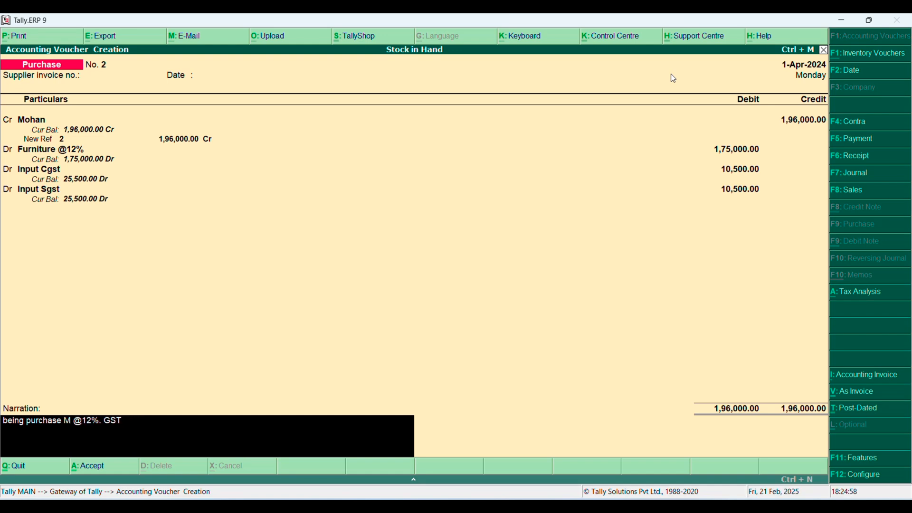
{"action": "type", "text": "Furniture"}
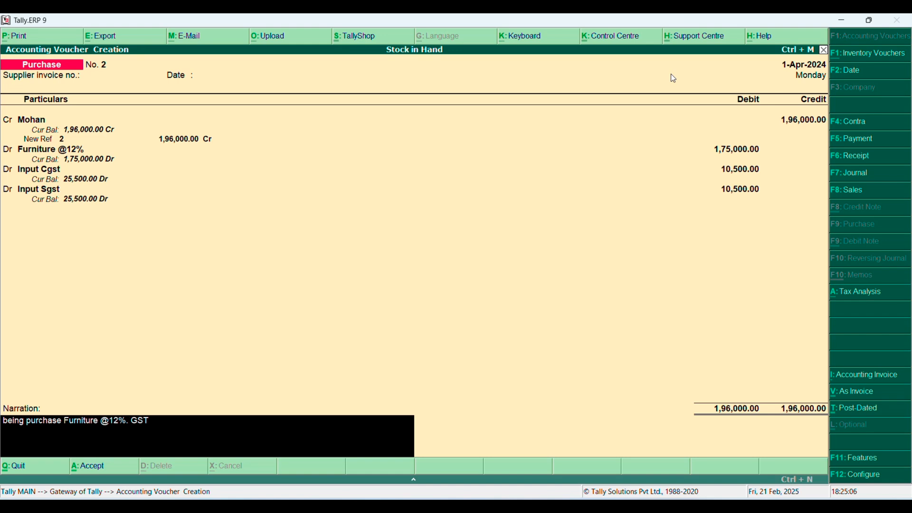
{"action": "key", "text": "Return"}
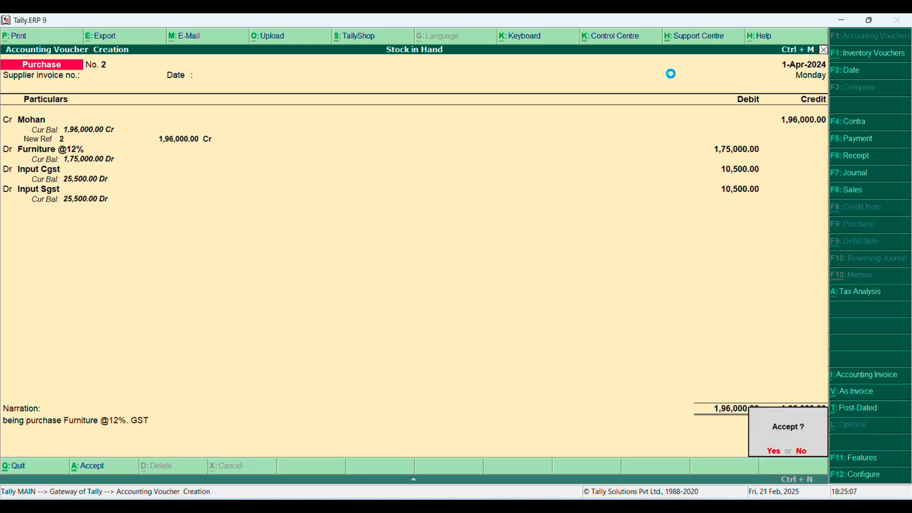
{"action": "key", "text": "Return"}
{"action": "key", "text": "Escape"}
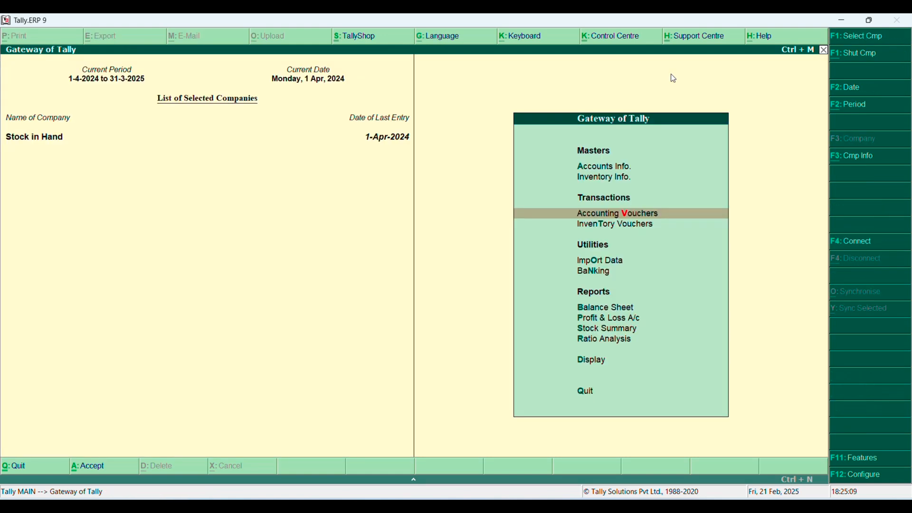
Open the Balance Sheet of Stock in Hand and show it in detailed form
{"action": "key", "text": "Down"}
{"action": "key", "text": "Down"}
{"action": "key", "text": "Down"}
{"action": "key", "text": "Down"}
{"action": "key", "text": "Down"}
{"action": "key", "text": "Up"}
{"action": "key", "text": "Return"}
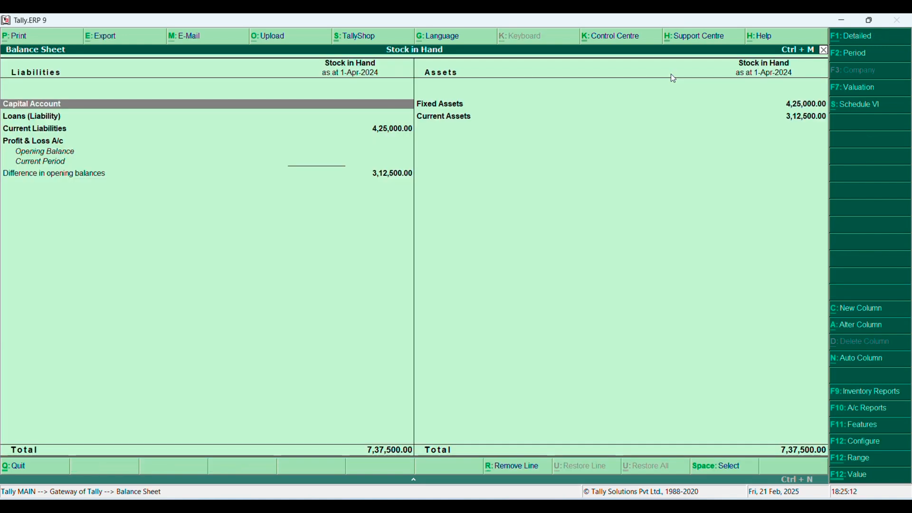
{"action": "key", "text": "alt+F1"}
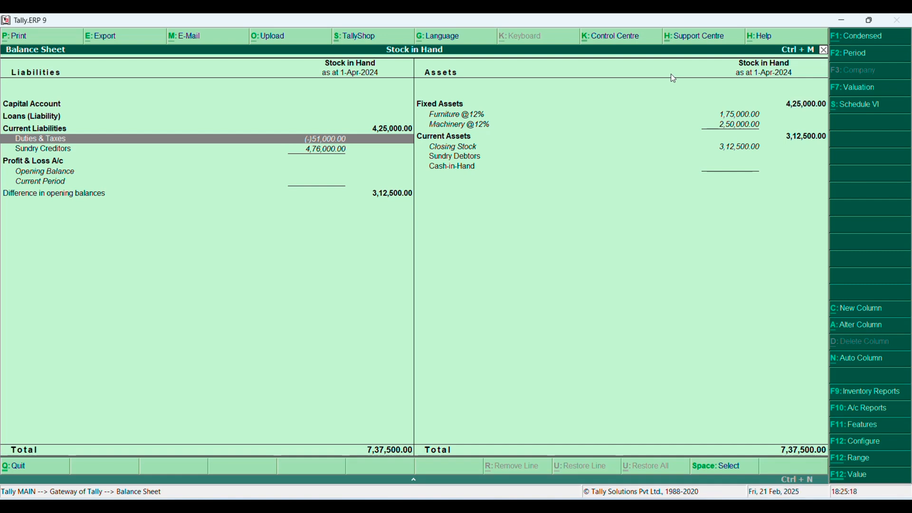
{"action": "key", "text": "Up"}
{"action": "key", "text": "Up"}
{"action": "key", "text": "Right"}
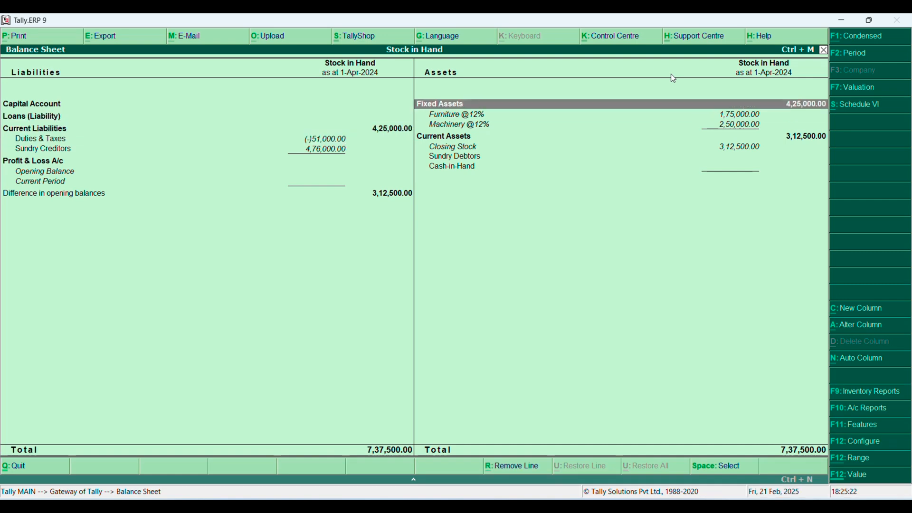
{"action": "key", "text": "Down"}
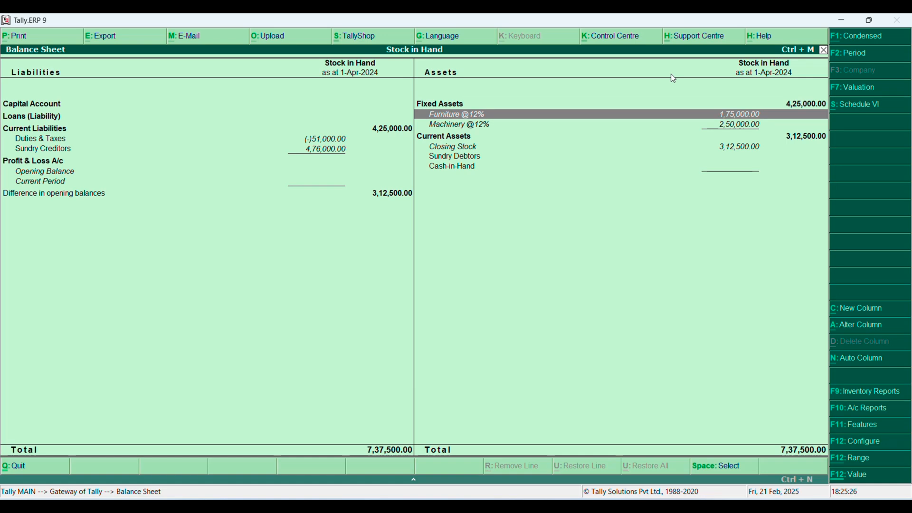
{"action": "key", "text": "Down"}
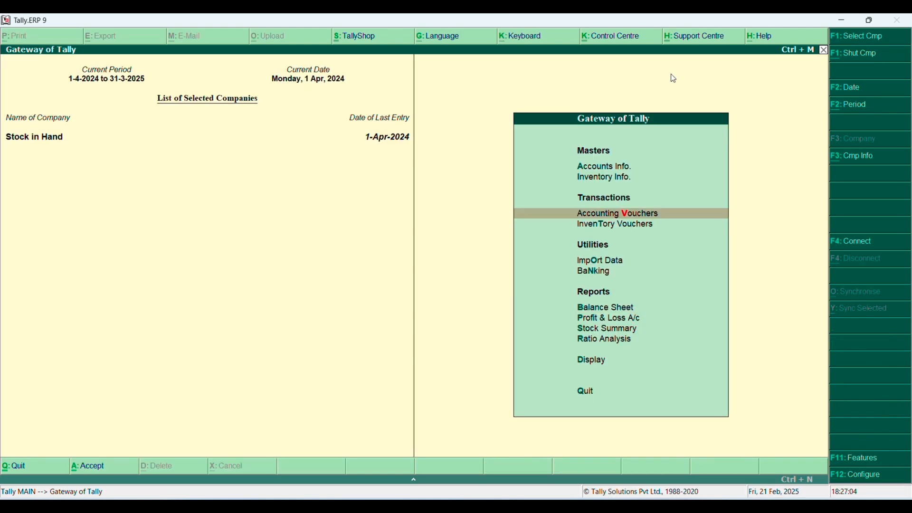
{"action": "key", "text": "Down"}
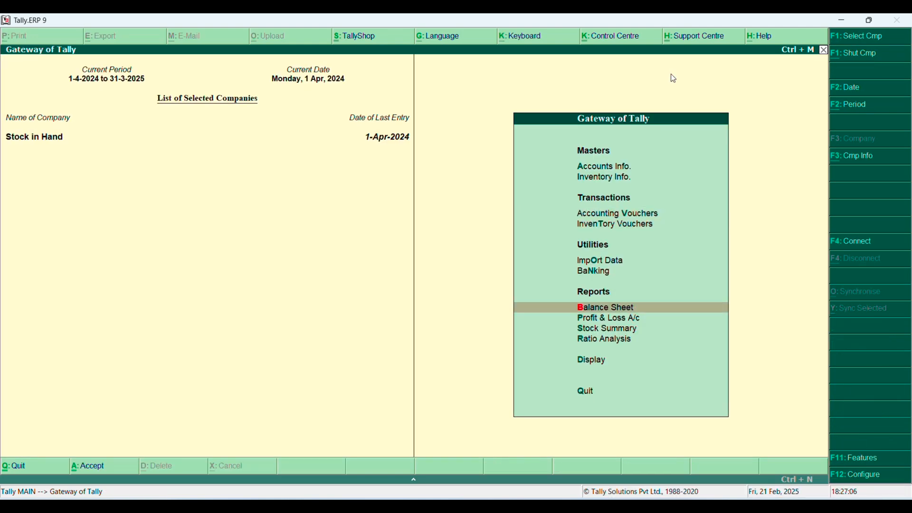
{"action": "key", "text": "Return"}
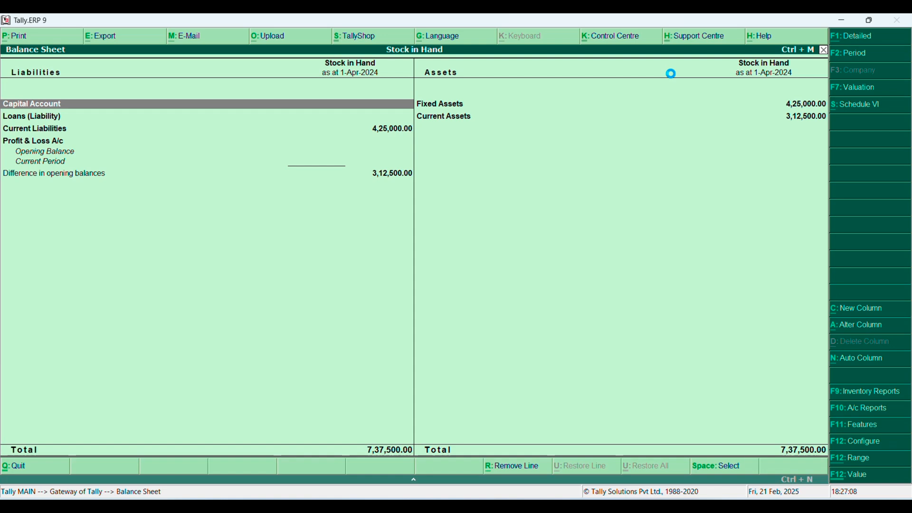
{"action": "key", "text": "alt+F1"}
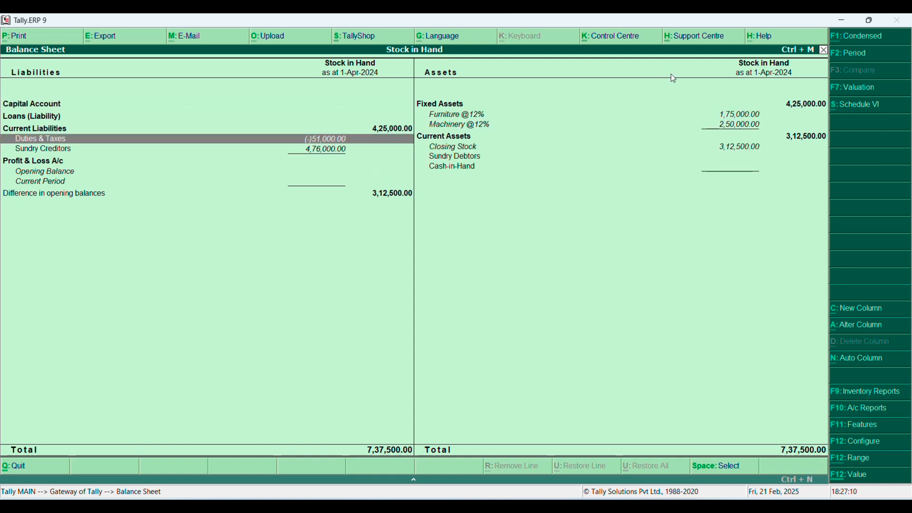
{"action": "key", "text": "Up"}
{"action": "key", "text": "Right"}
{"action": "key", "text": "Up"}
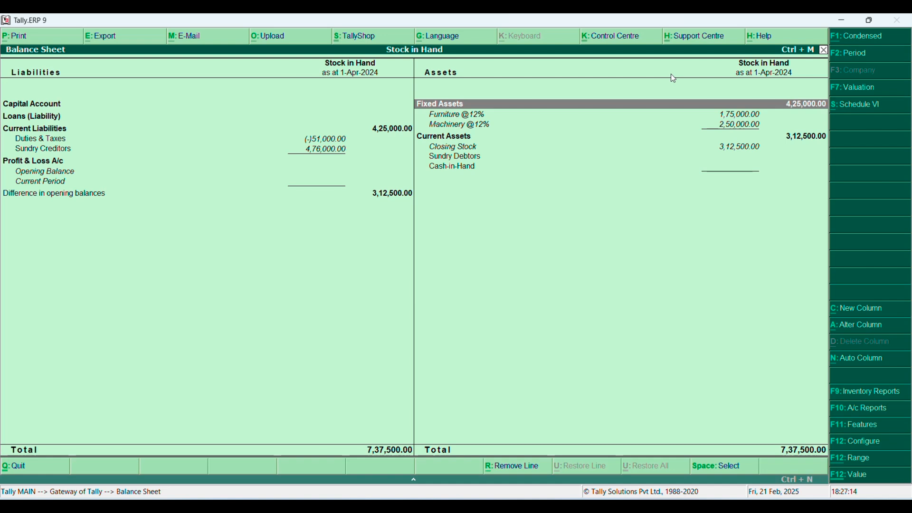
{"action": "key", "text": "Down"}
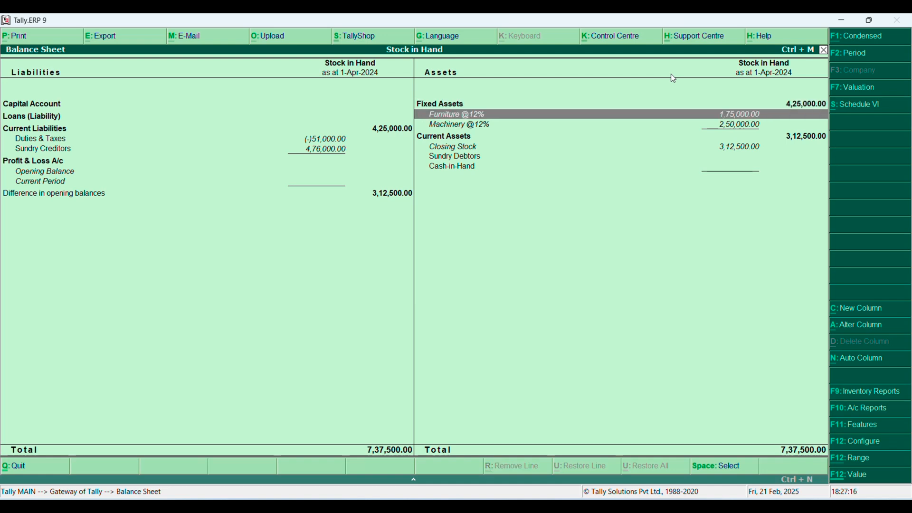